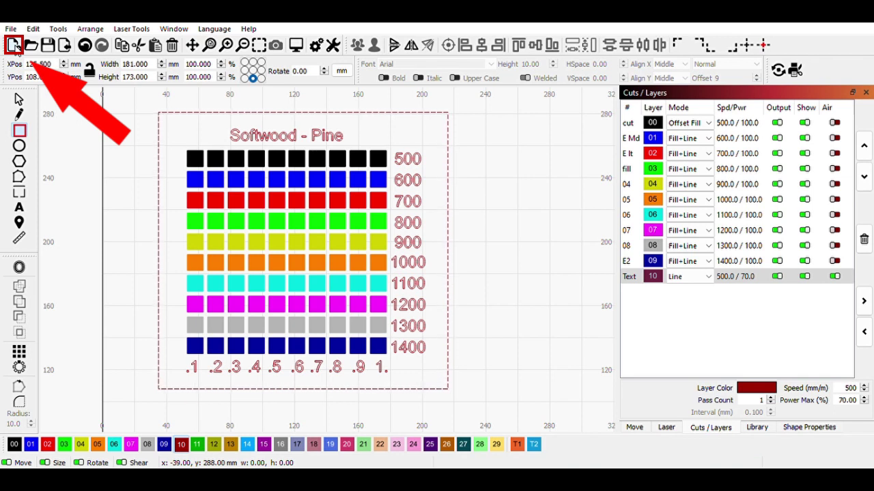
Start a new project and draw a filled square near the top-left of the bed.
{"action": "left_click", "coordinate": [15, 46]}
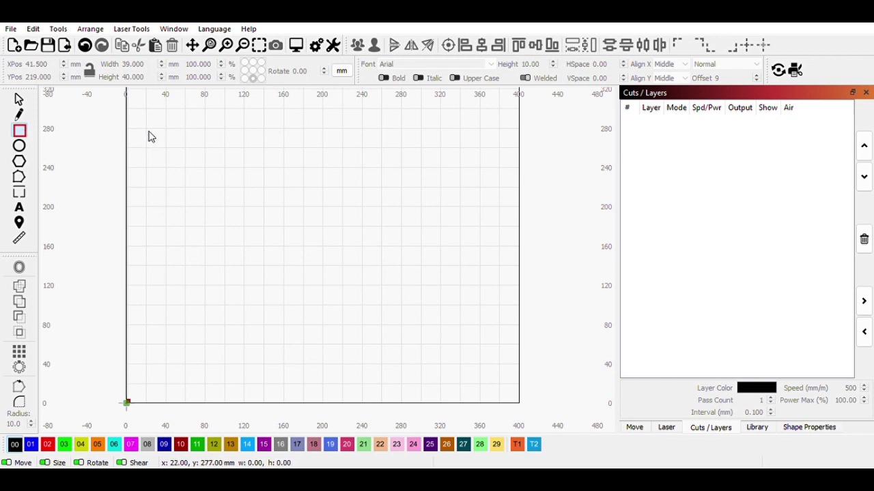
{"action": "left_click_drag", "start_coordinate": [146, 131], "coordinate": [167, 151]}
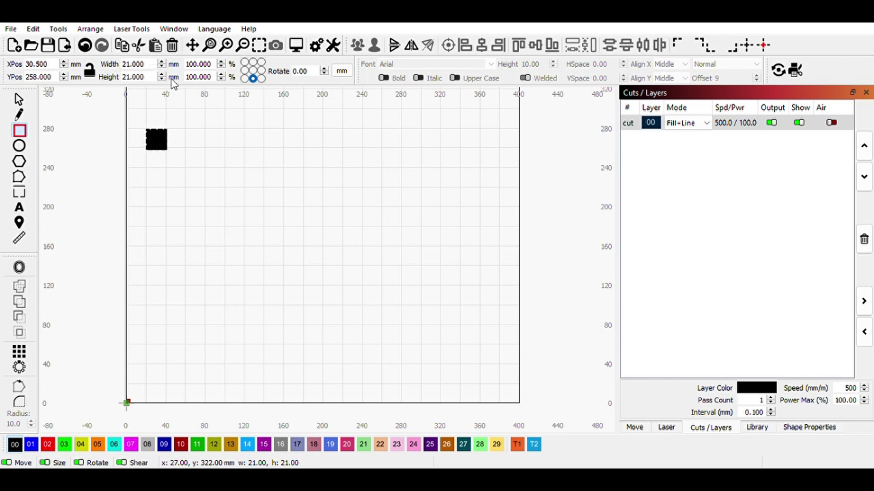
{"action": "left_click", "coordinate": [341, 71]}
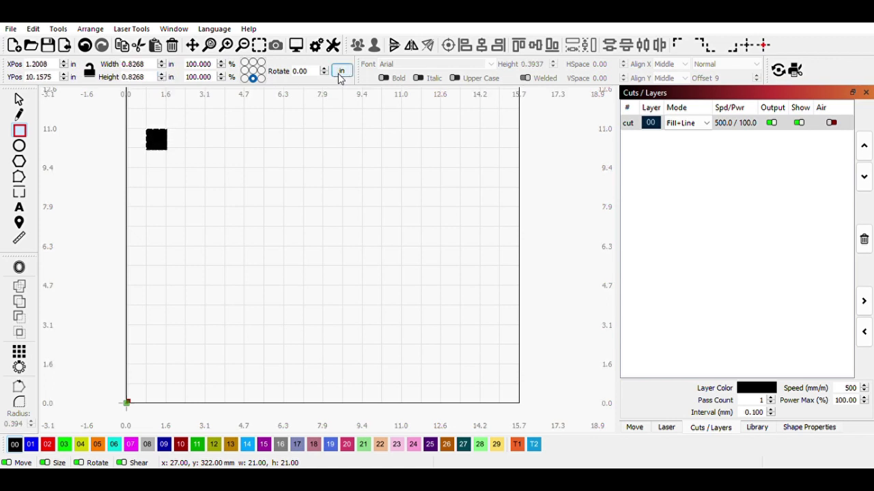
{"action": "left_click", "coordinate": [342, 72]}
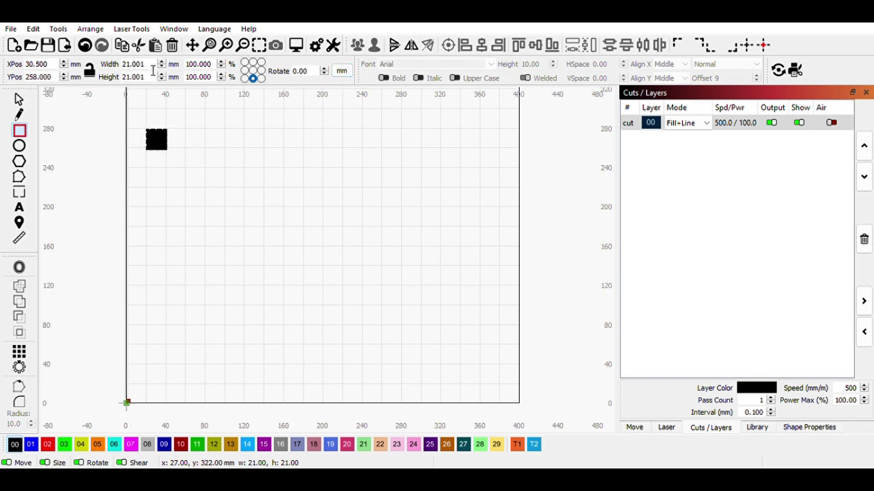
Resize the square to 10 × 10 mm and zoom in on it.
{"action": "left_click_drag", "start_coordinate": [146, 64], "coordinate": [96, 69]}
{"action": "type", "text": "10"}
{"action": "key", "text": "Tab"}
{"action": "type", "text": "10"}
{"action": "key", "text": "Return"}
{"action": "scroll", "coordinate": [212, 161], "scroll_direction": "up", "scroll_amount": 5}
{"action": "left_click_drag", "start_coordinate": [212, 161], "coordinate": [264, 205]}
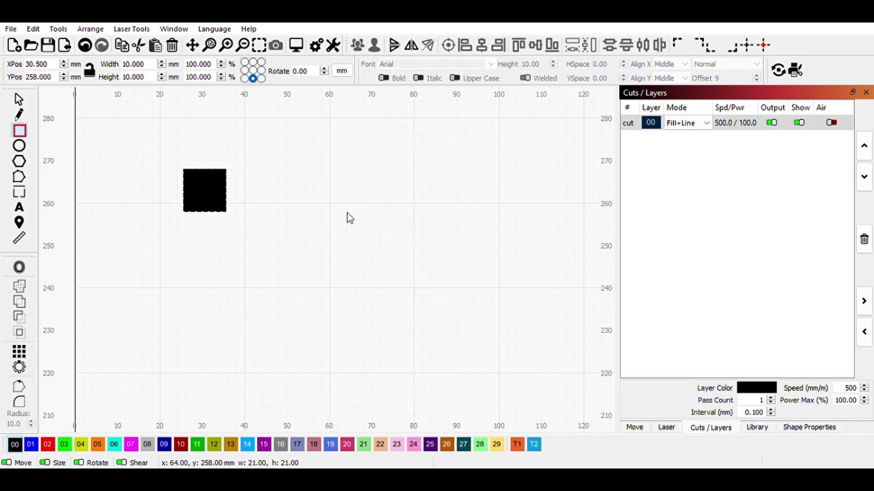
{"action": "key", "text": "Escape"}
{"action": "left_click", "coordinate": [19, 132]}
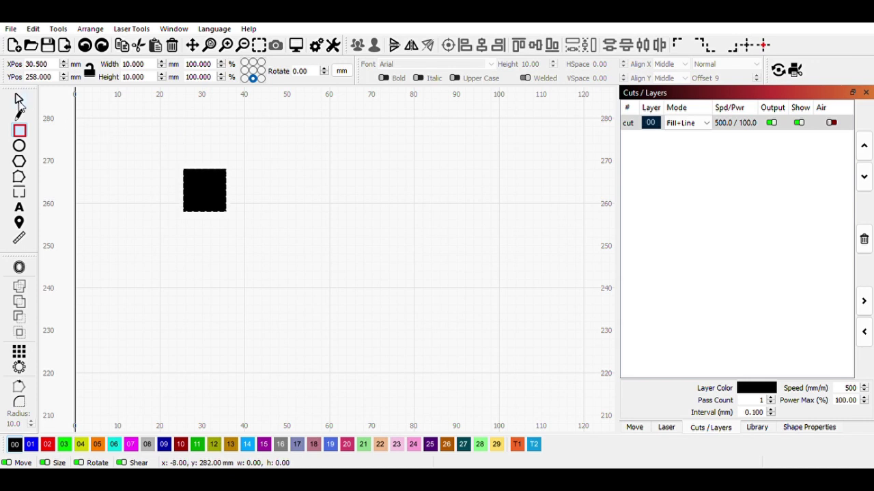
{"action": "left_click", "coordinate": [19, 100]}
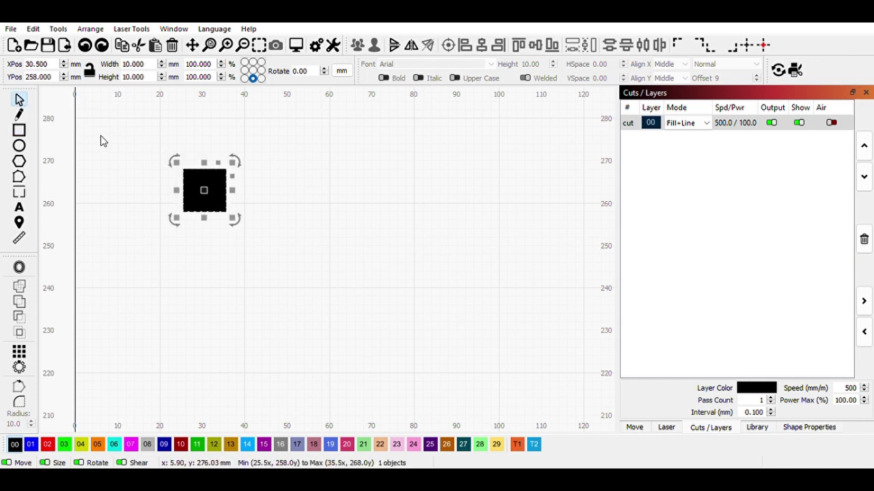
{"action": "key", "text": "ctrl+v"}
{"action": "left_click_drag", "start_coordinate": [161, 186], "coordinate": [256, 196]}
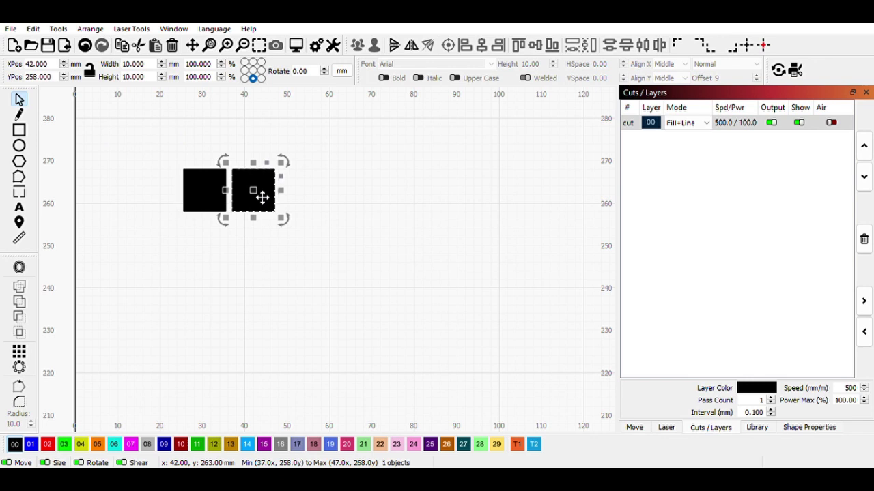
{"action": "key", "text": "ctrl+v"}
{"action": "left_click_drag", "start_coordinate": [256, 243], "coordinate": [302, 194]}
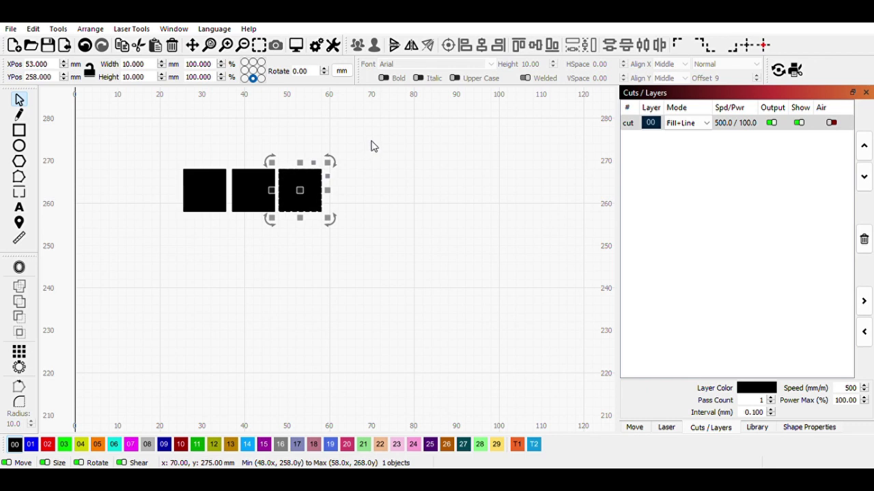
{"action": "left_click", "coordinate": [312, 194]}
{"action": "key", "text": "Delete"}
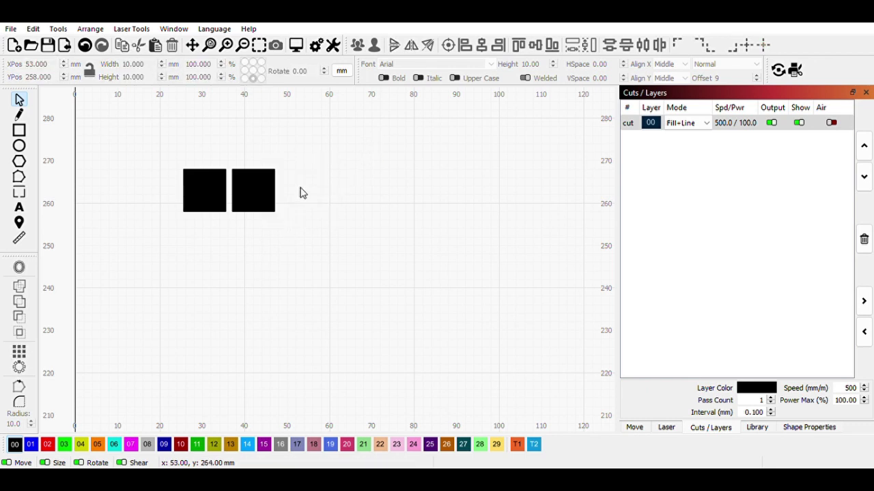
{"action": "left_click", "coordinate": [262, 195]}
{"action": "key", "text": "Delete"}
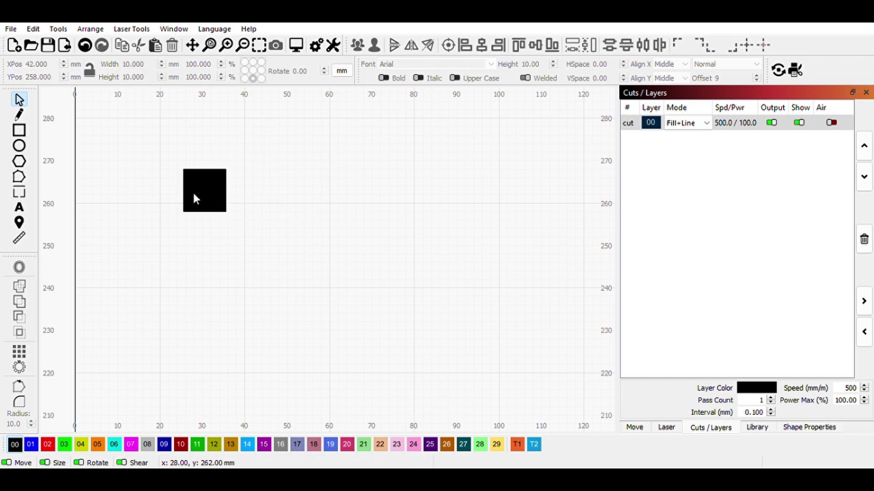
Duplicate the square twice to the right, making a row of three.
{"action": "left_click", "coordinate": [199, 197]}
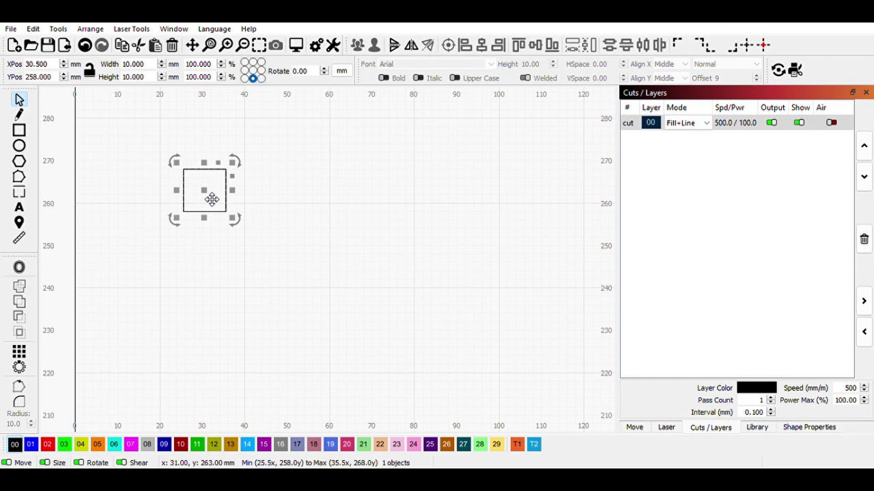
{"action": "mouse_move", "coordinate": [211, 199]}
{"action": "left_mouse_down"}
{"action": "mouse_move", "coordinate": [249, 179]}
{"action": "mouse_move", "coordinate": [265, 183]}
{"action": "left_mouse_up"}
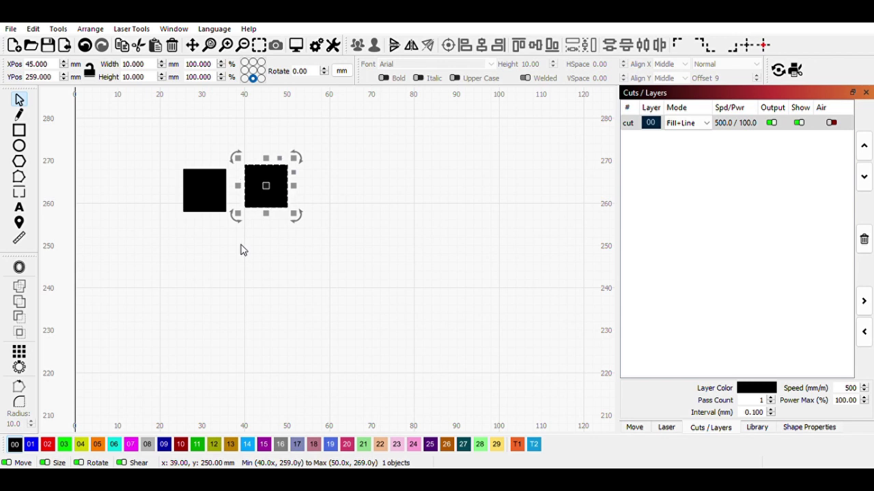
{"action": "left_click_drag", "start_coordinate": [273, 195], "coordinate": [323, 198]}
{"action": "left_click", "coordinate": [374, 154]}
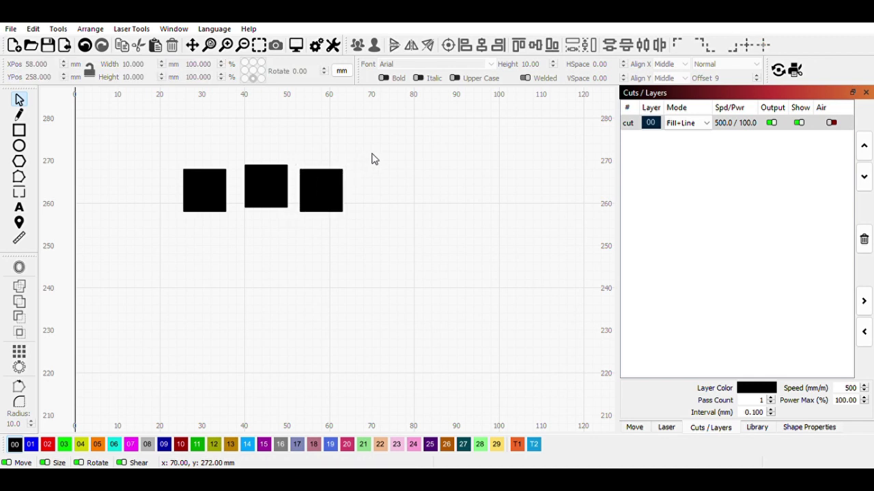
Paste three more squares to the right and select all six.
{"action": "left_click_drag", "start_coordinate": [144, 136], "coordinate": [375, 253]}
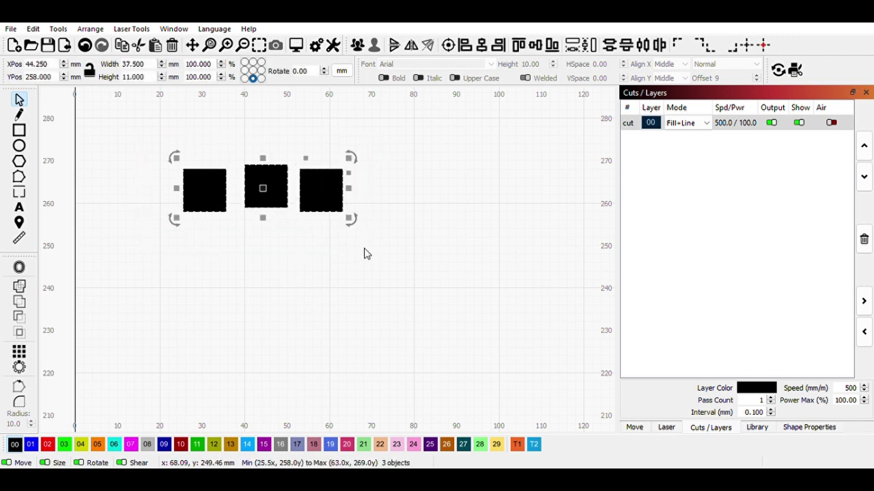
{"action": "left_click", "coordinate": [217, 282]}
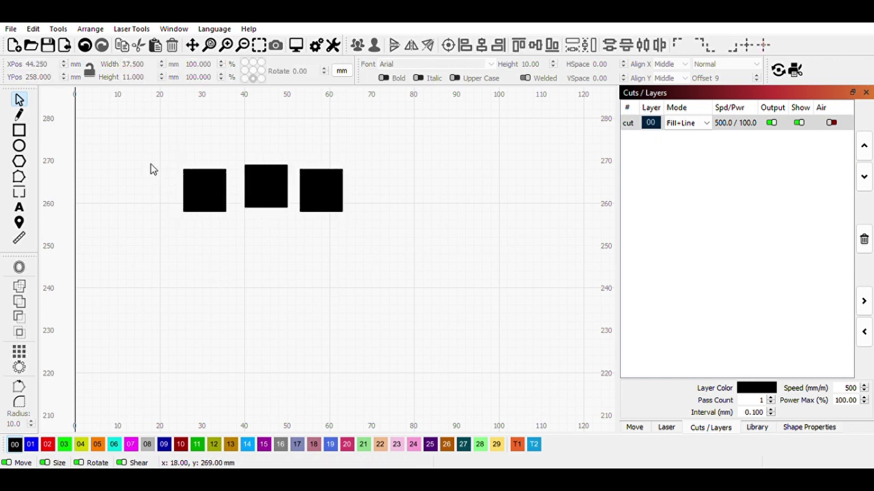
{"action": "key", "text": "ctrl+v"}
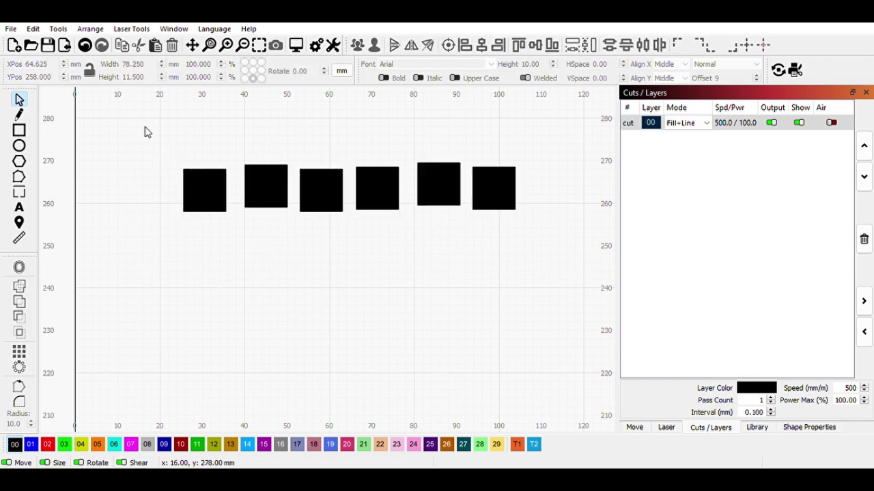
{"action": "mouse_move", "coordinate": [144, 127]}
{"action": "left_mouse_down"}
{"action": "mouse_move", "coordinate": [220, 169]}
{"action": "mouse_move", "coordinate": [387, 223]}
{"action": "mouse_move", "coordinate": [526, 247]}
{"action": "mouse_move", "coordinate": [567, 273]}
{"action": "mouse_move", "coordinate": [559, 259]}
{"action": "left_mouse_up"}
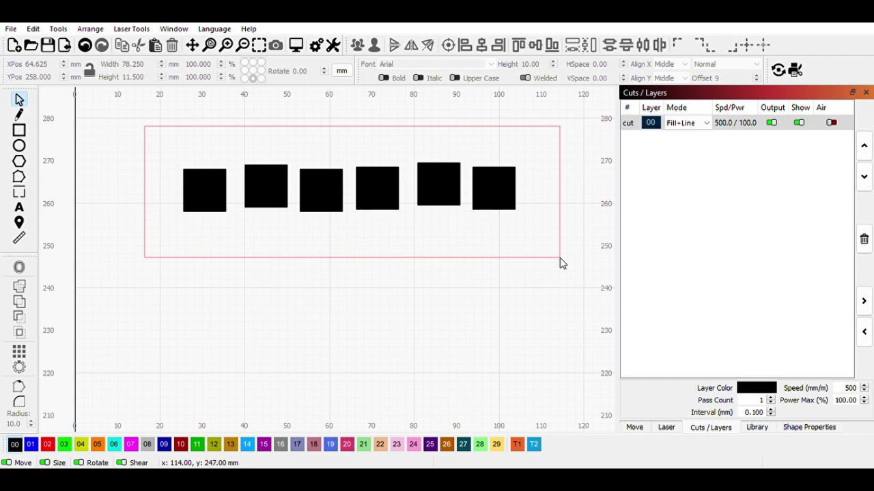
Align the six squares on their vertical centres and distribute them evenly horizontally.
{"action": "left_click_drag", "start_coordinate": [560, 259], "coordinate": [561, 260]}
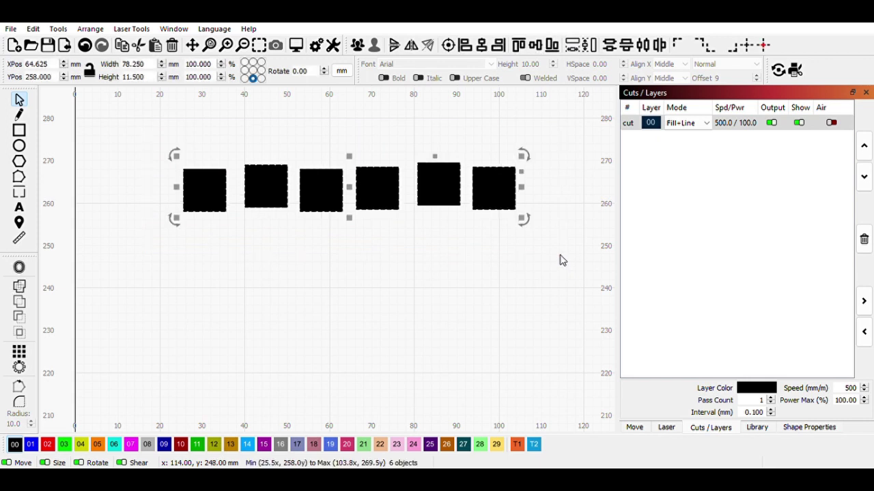
{"action": "left_click", "coordinate": [538, 45]}
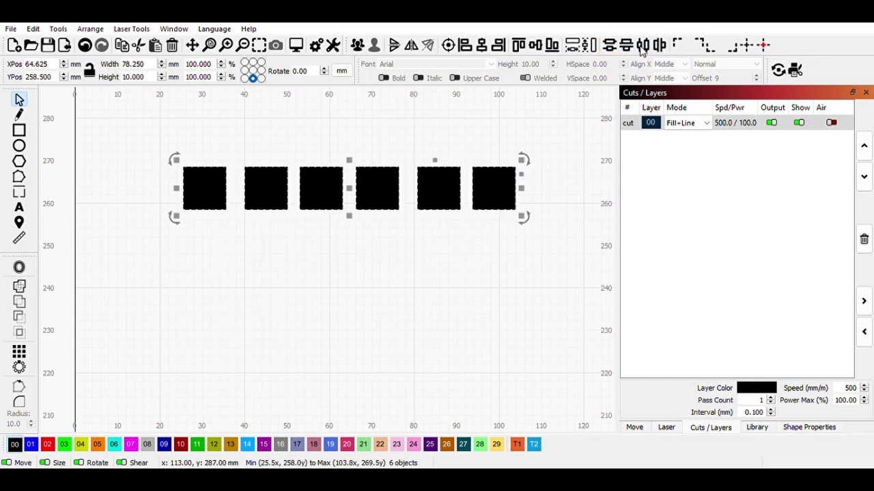
{"action": "left_click", "coordinate": [642, 47]}
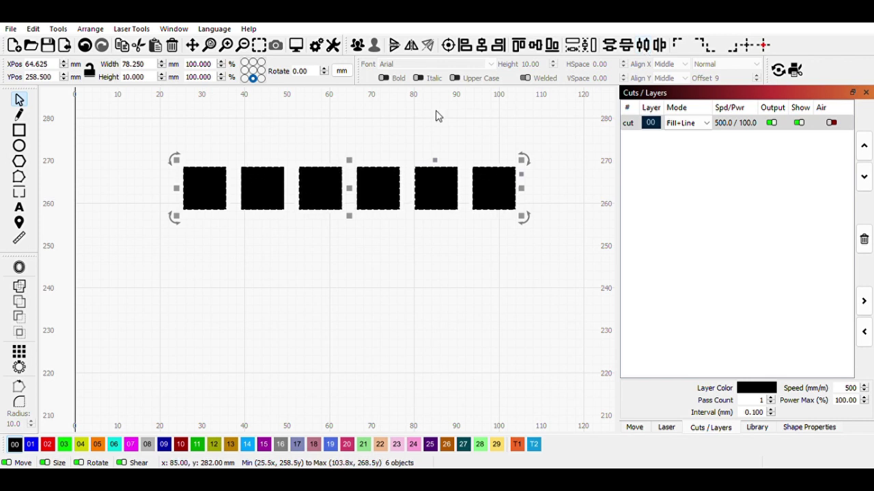
{"action": "left_click", "coordinate": [401, 137]}
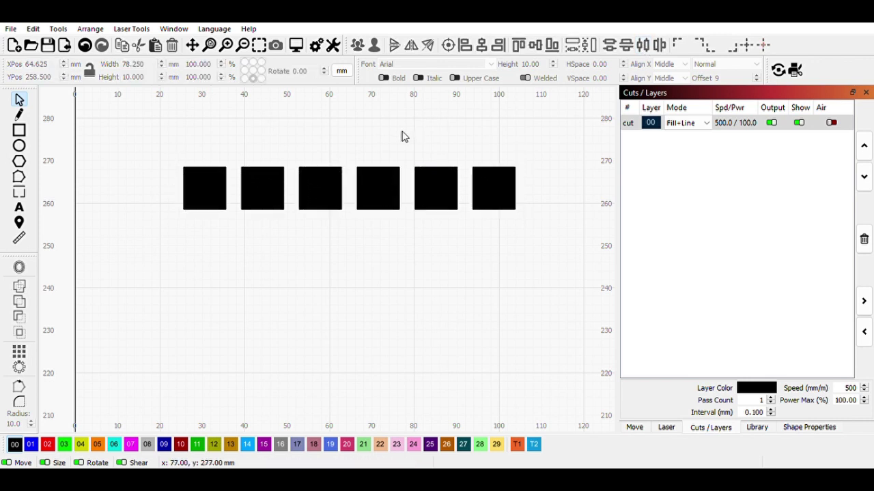
Delete the last five squares and open Create Grid Array for the remaining square.
{"action": "left_click_drag", "start_coordinate": [554, 144], "coordinate": [239, 278]}
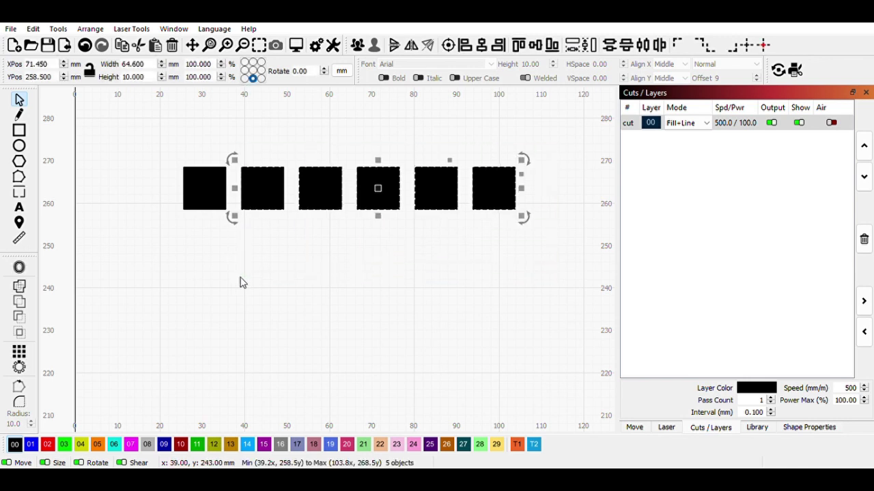
{"action": "key", "text": "Delete"}
{"action": "left_click_drag", "start_coordinate": [271, 142], "coordinate": [162, 241]}
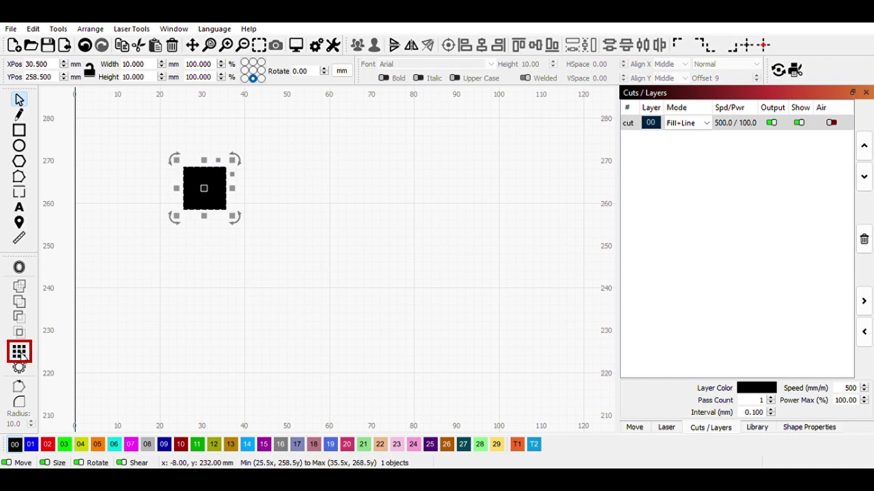
{"action": "left_click", "coordinate": [23, 355]}
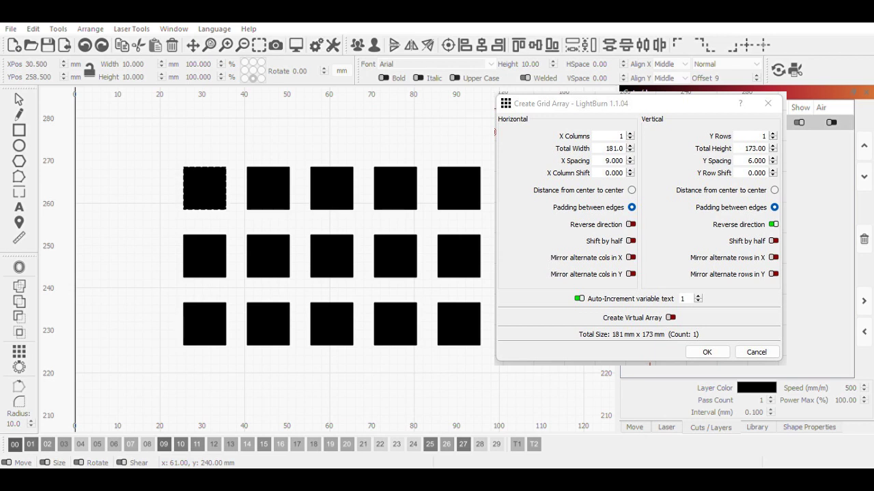
Cancel the grid array, then align the five squares on centres and space them evenly.
{"action": "key", "text": "Escape"}
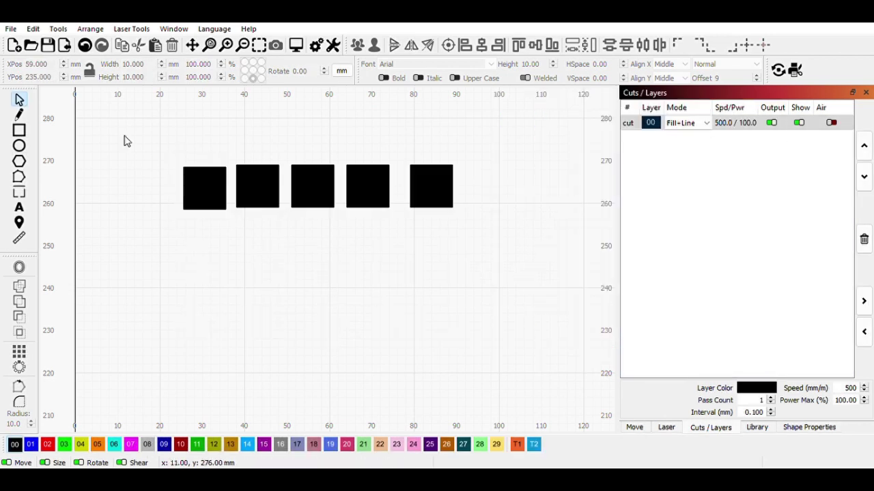
{"action": "left_click_drag", "start_coordinate": [139, 127], "coordinate": [526, 232]}
{"action": "left_click", "coordinate": [536, 45]}
{"action": "left_click", "coordinate": [645, 45]}
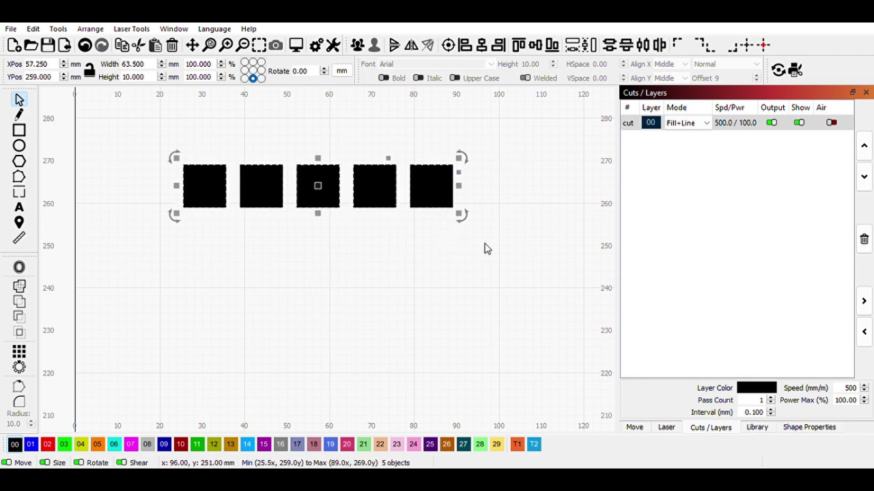
{"action": "left_click", "coordinate": [327, 241]}
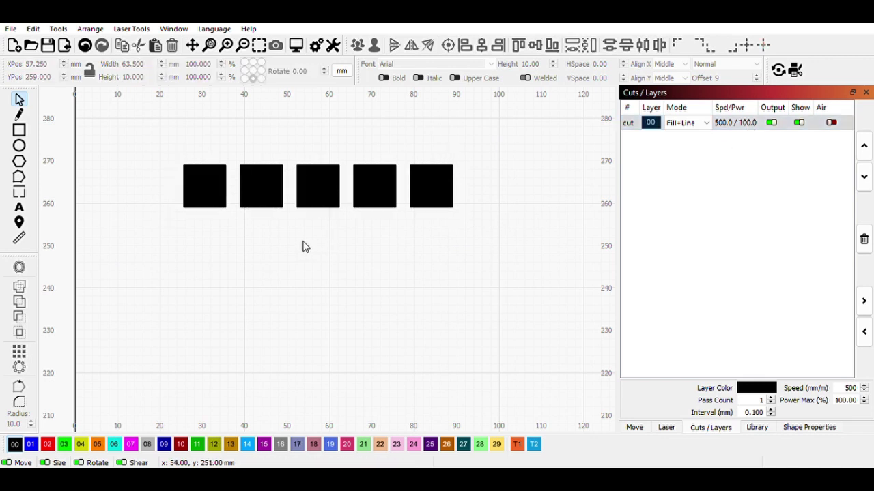
{"action": "left_click", "coordinate": [194, 189]}
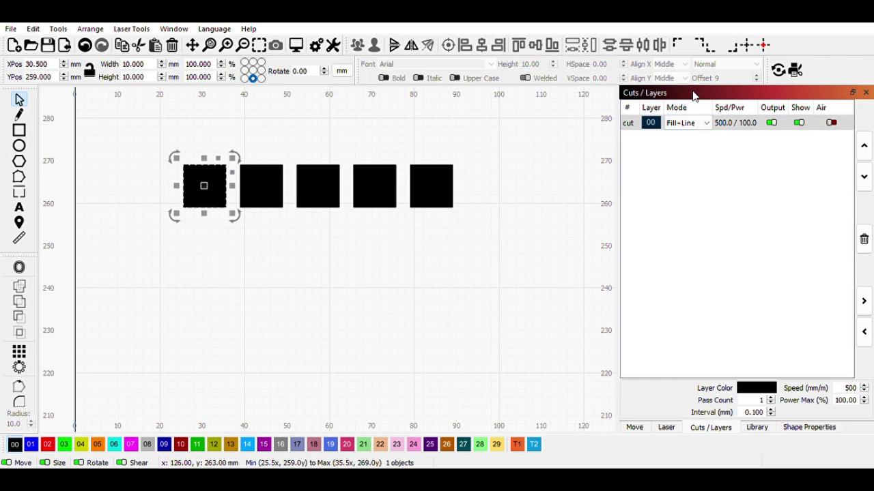
Show the Shape Properties panel.
{"action": "right_click", "coordinate": [674, 94]}
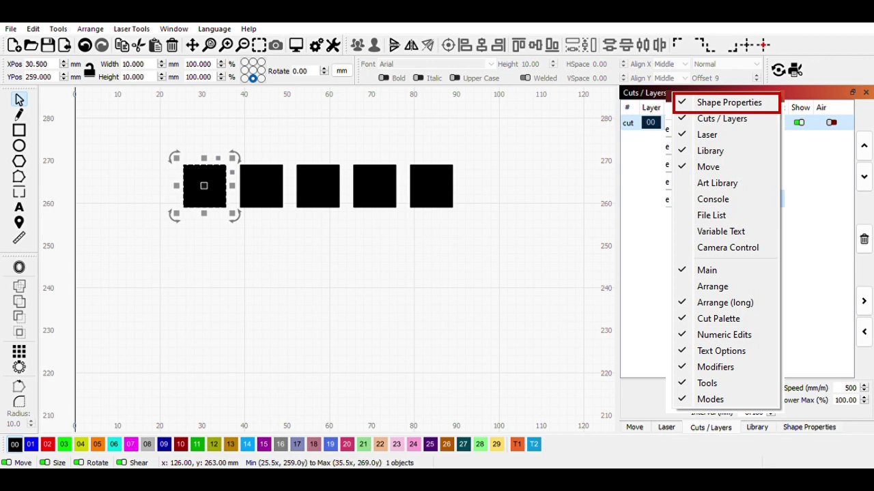
{"action": "left_click", "coordinate": [809, 238]}
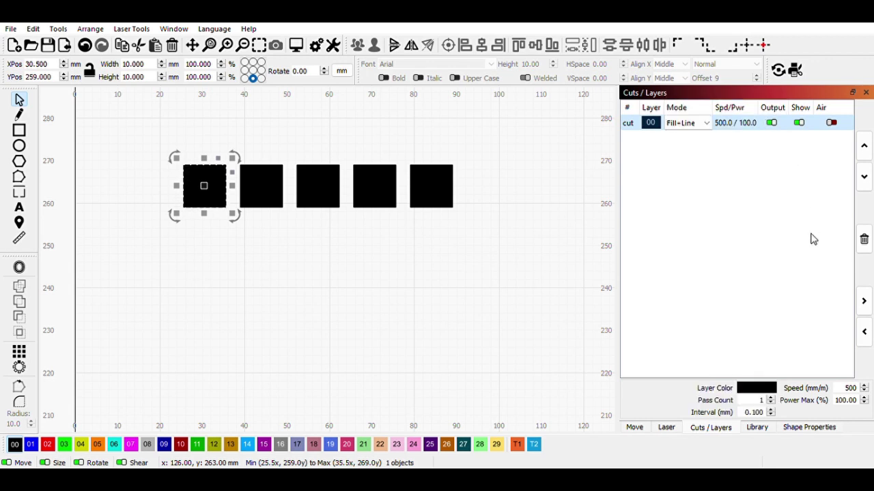
{"action": "left_click", "coordinate": [806, 426]}
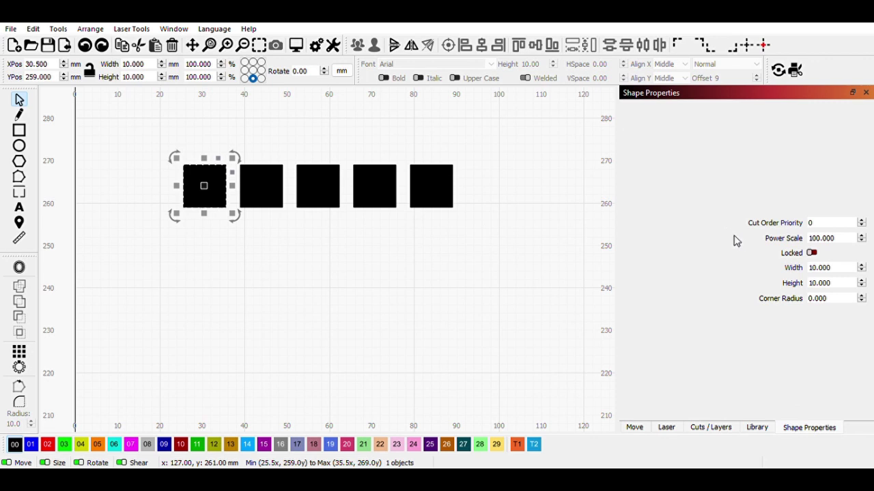
Set the power scale of the first three squares to 20, 40 and 60.
{"action": "left_click_drag", "start_coordinate": [846, 243], "coordinate": [812, 243]}
{"action": "type", "text": "20"}
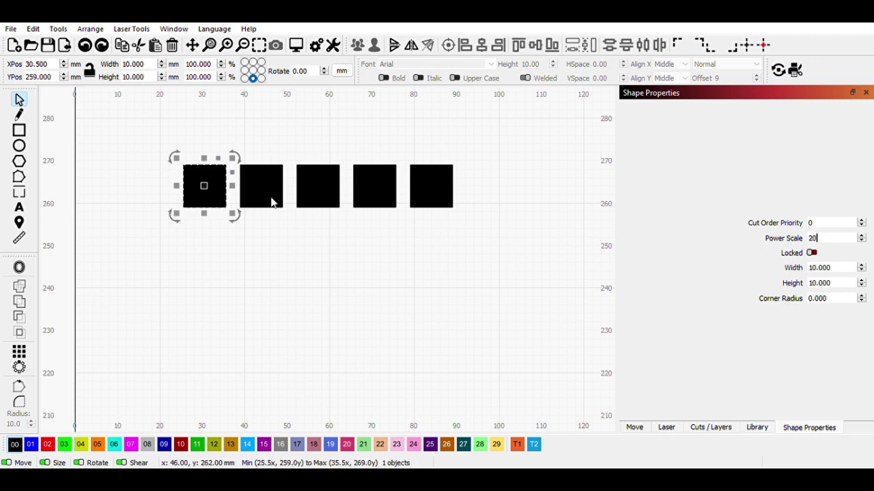
{"action": "left_click", "coordinate": [268, 197]}
{"action": "left_click_drag", "start_coordinate": [853, 247], "coordinate": [755, 240]}
{"action": "type", "text": "40"}
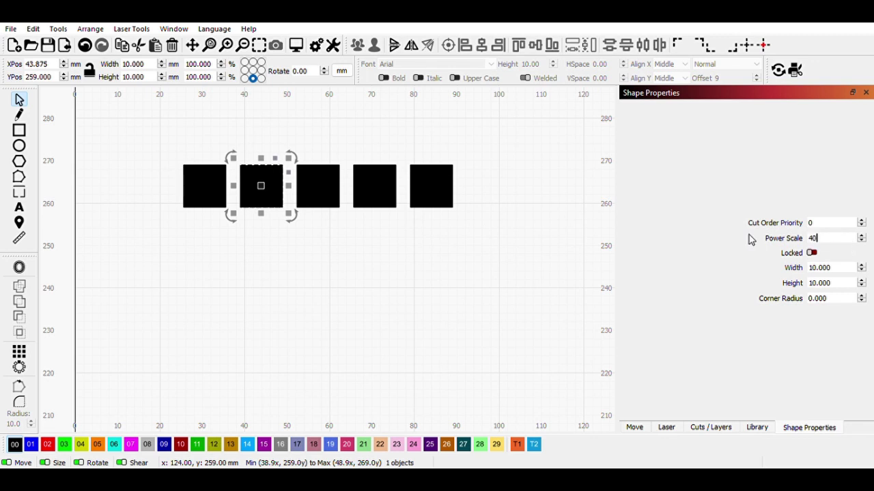
{"action": "left_click", "coordinate": [330, 193]}
{"action": "left_click_drag", "start_coordinate": [836, 239], "coordinate": [763, 238]}
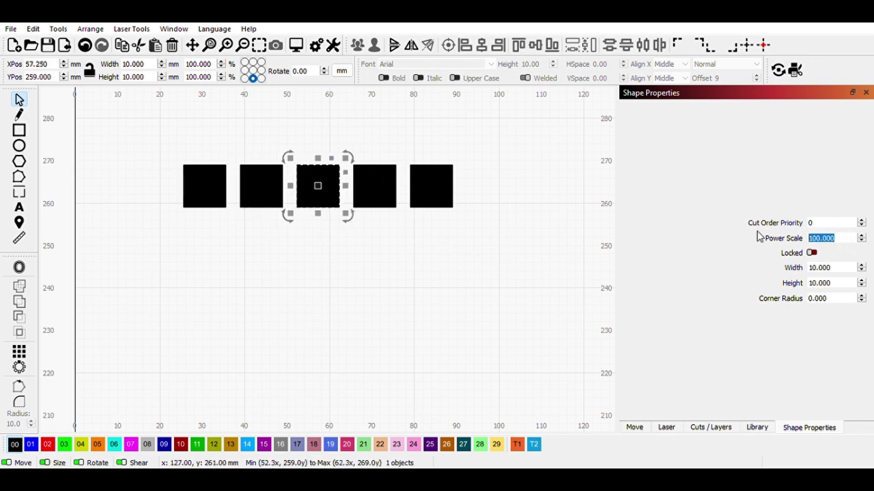
{"action": "type", "text": "60"}
{"action": "left_click", "coordinate": [366, 185]}
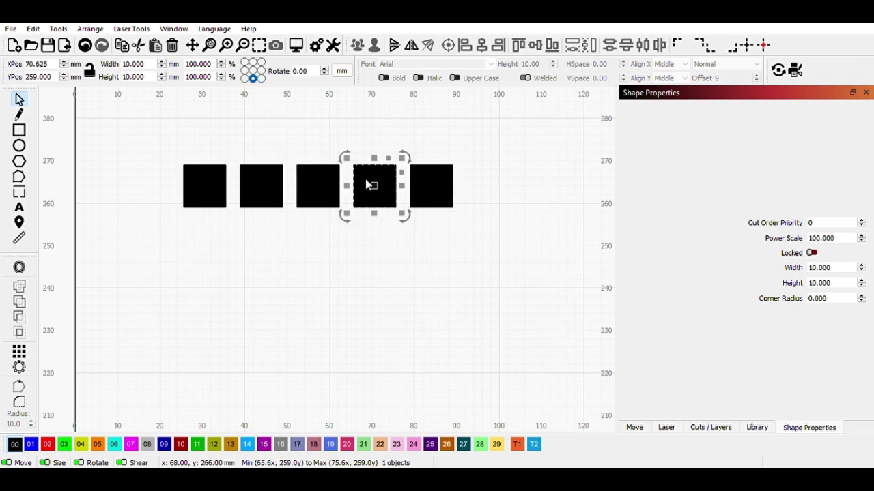
{"action": "left_click_drag", "start_coordinate": [849, 240], "coordinate": [775, 245]}
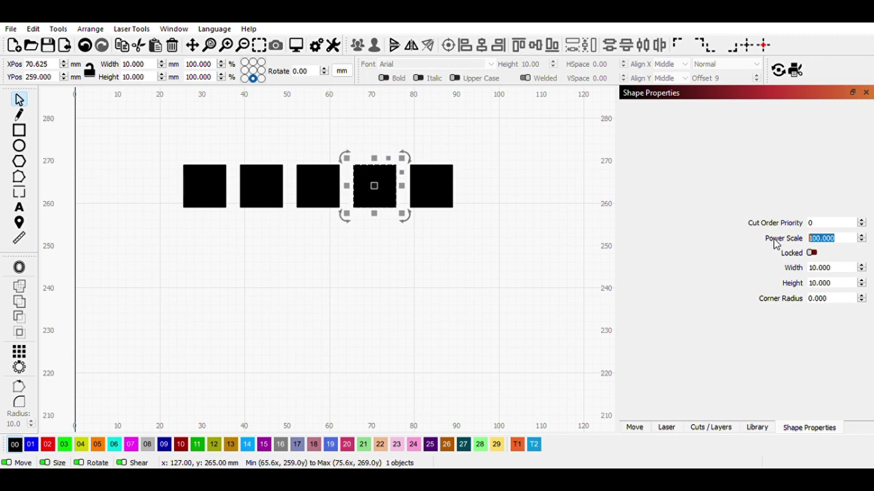
Show the Cuts / Layers list with layer 00 at 500 speed and 100 power.
{"action": "left_click_drag", "start_coordinate": [137, 129], "coordinate": [512, 239]}
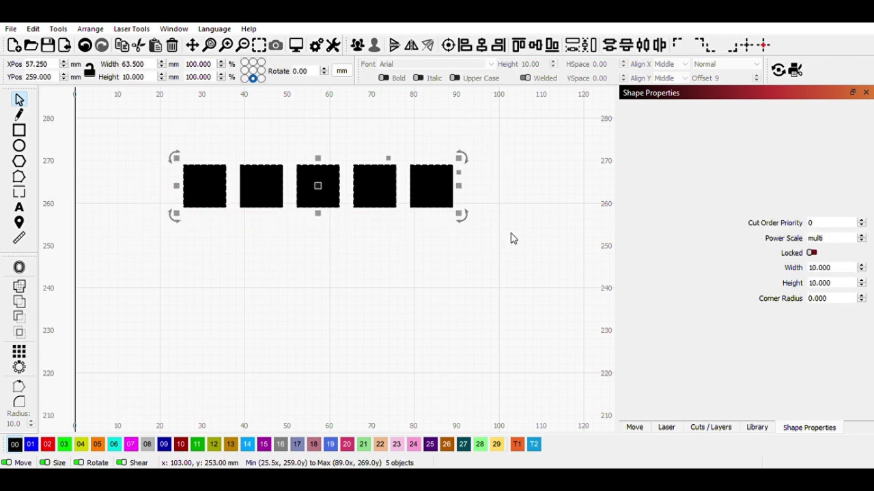
{"action": "left_click", "coordinate": [708, 430]}
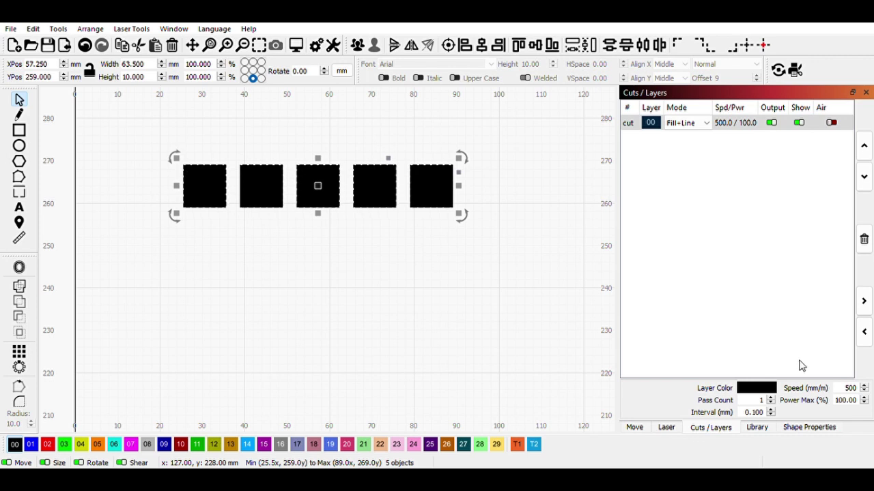
{"action": "left_click", "coordinate": [221, 253]}
{"action": "left_click", "coordinate": [199, 193]}
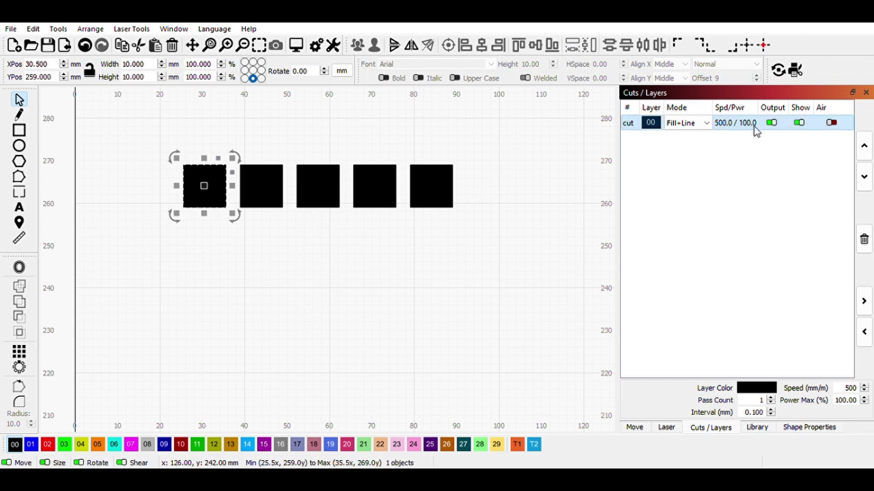
{"action": "left_click", "coordinate": [532, 203]}
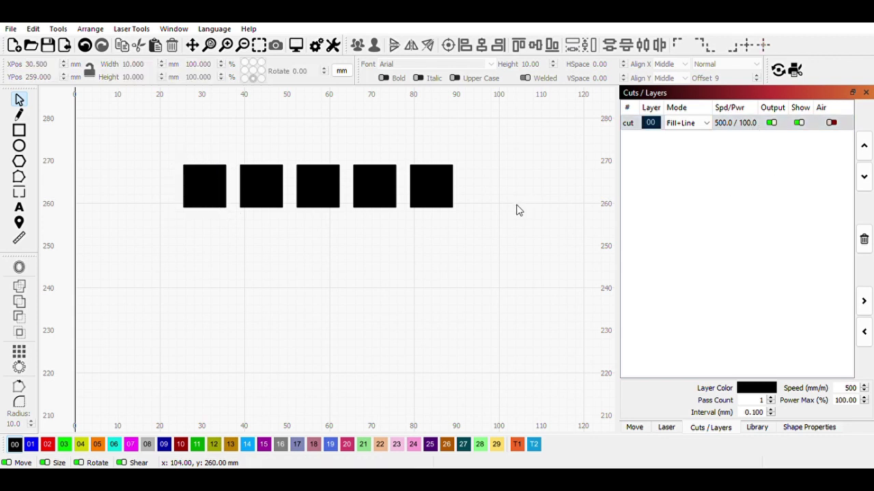
{"action": "left_click_drag", "start_coordinate": [142, 148], "coordinate": [493, 228]}
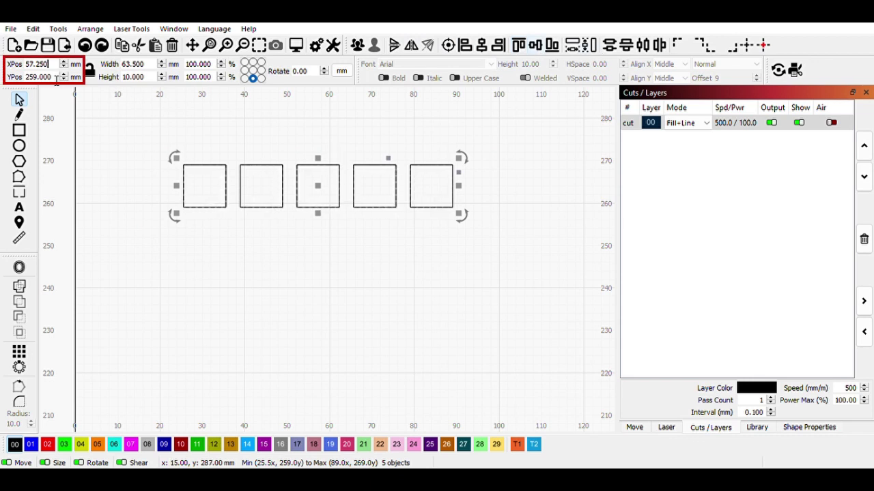
{"action": "left_click_drag", "start_coordinate": [26, 77], "coordinate": [40, 81]}
{"action": "type", "text": "26"}
{"action": "key", "text": "shift+Right"}
{"action": "key", "text": "shift+Right"}
{"action": "type", "text": "44"}
{"action": "key", "text": "Return"}
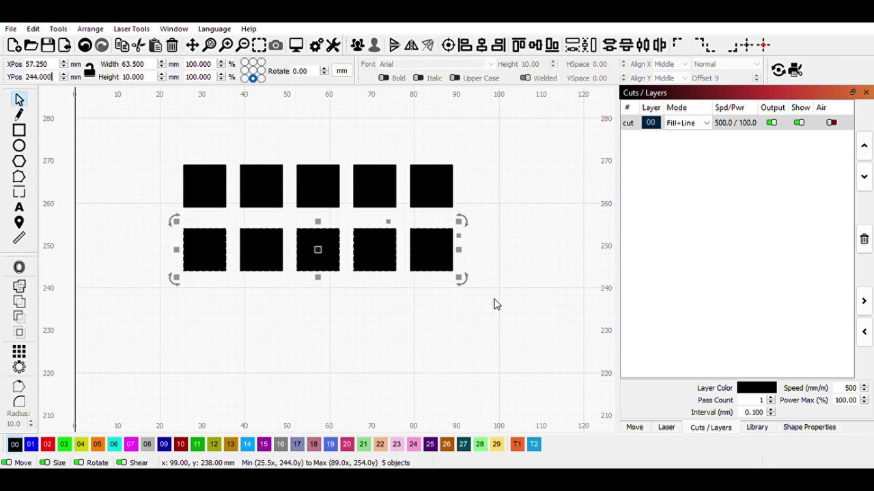
{"action": "key", "text": "ctrl+z"}
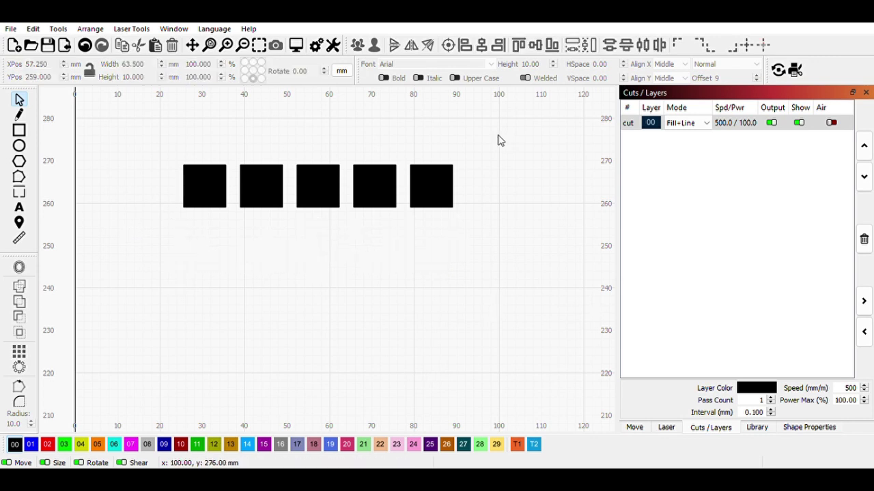
Move the copied row of five squares down to Y 246 mm below the first row.
{"action": "left_click_drag", "start_coordinate": [502, 139], "coordinate": [150, 186]}
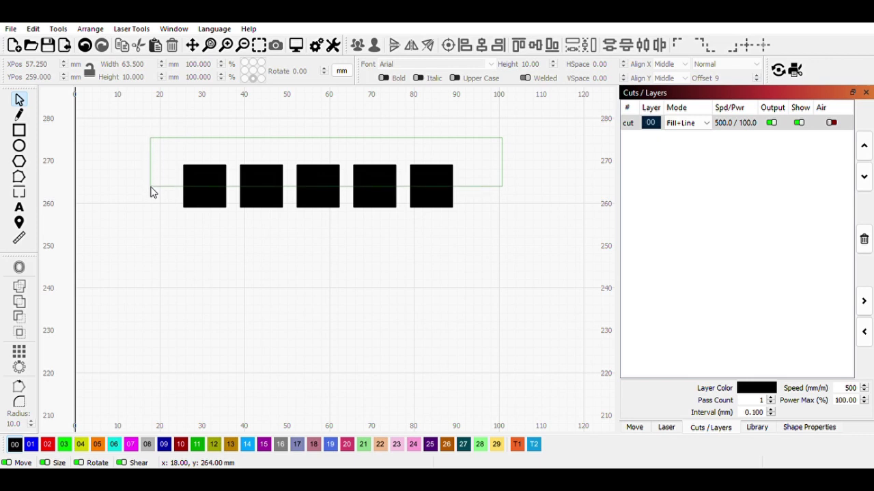
{"action": "left_click_drag", "start_coordinate": [151, 187], "coordinate": [151, 188]}
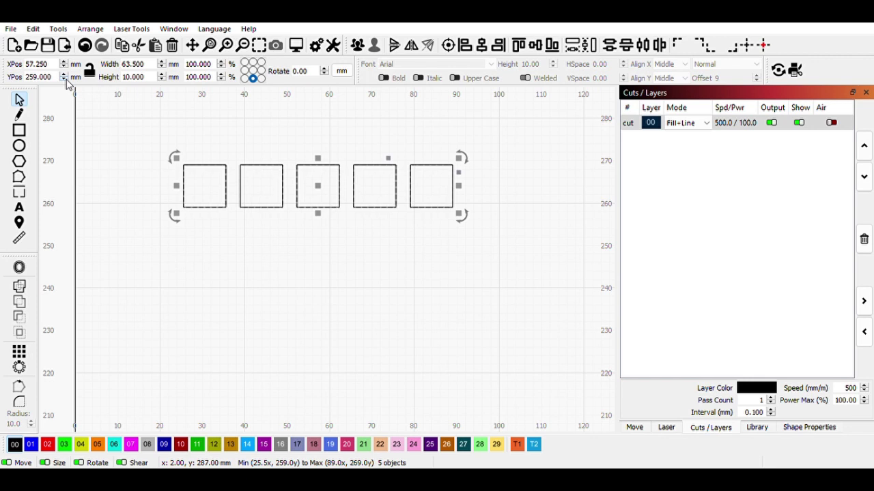
{"action": "left_click", "coordinate": [64, 80]}
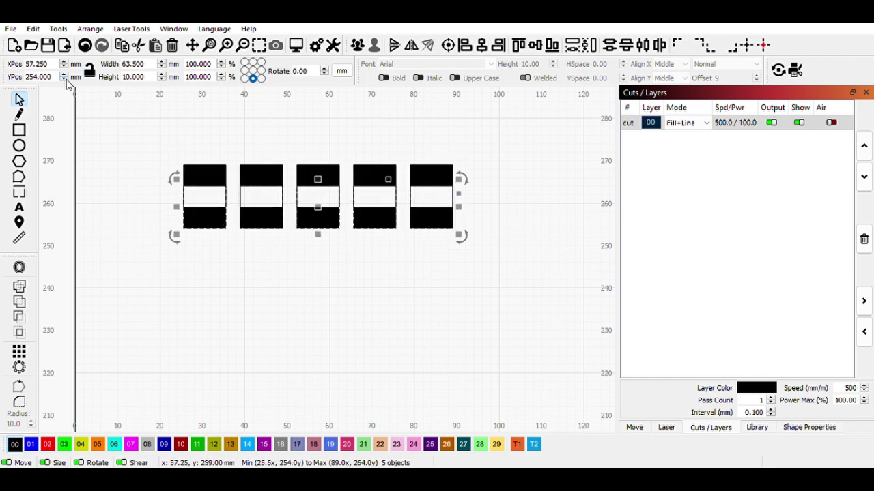
{"action": "left_click", "coordinate": [66, 80]}
{"action": "left_click", "coordinate": [63, 80]}
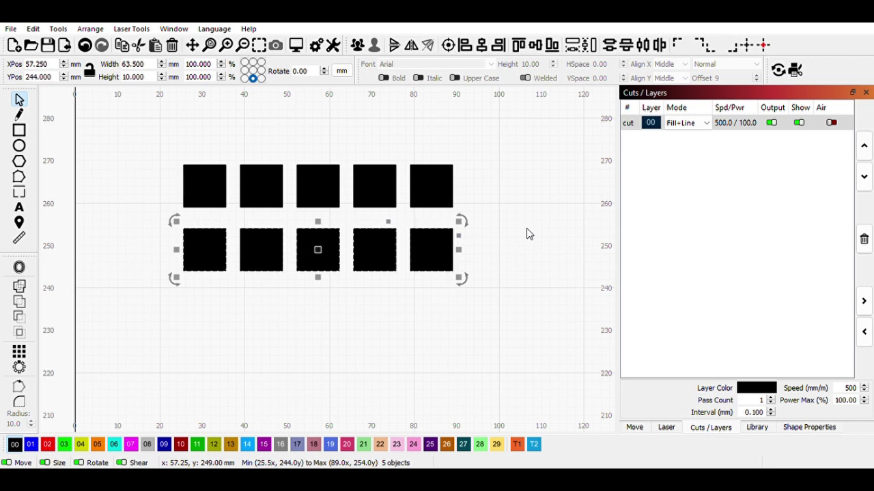
{"action": "key", "text": "Up"}
{"action": "key", "text": "Up"}
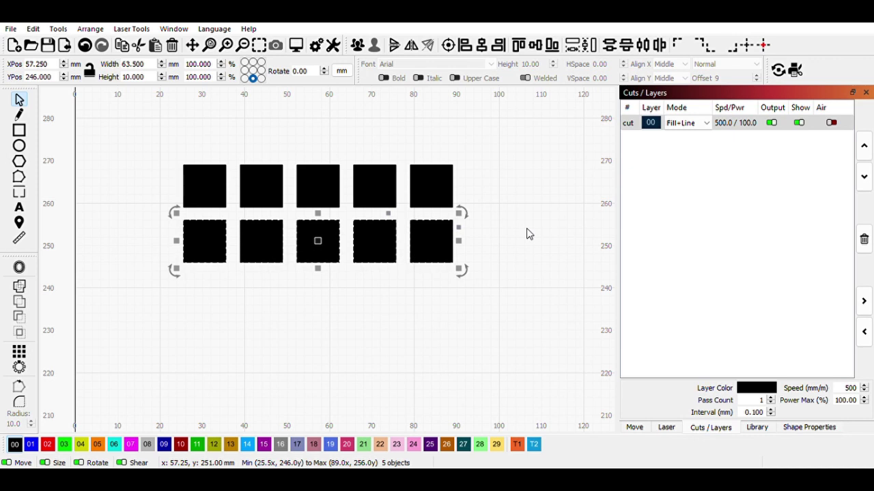
Duplicate both rows with Ctrl+D and nudge the copy down to Y 220.
{"action": "left_click", "coordinate": [529, 235]}
{"action": "left_click_drag", "start_coordinate": [520, 147], "coordinate": [139, 306]}
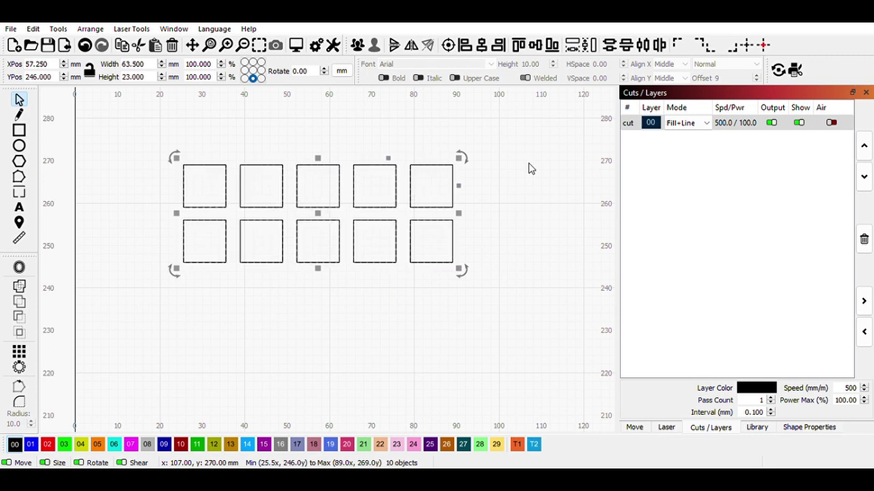
{"action": "key", "text": "ctrl+d"}
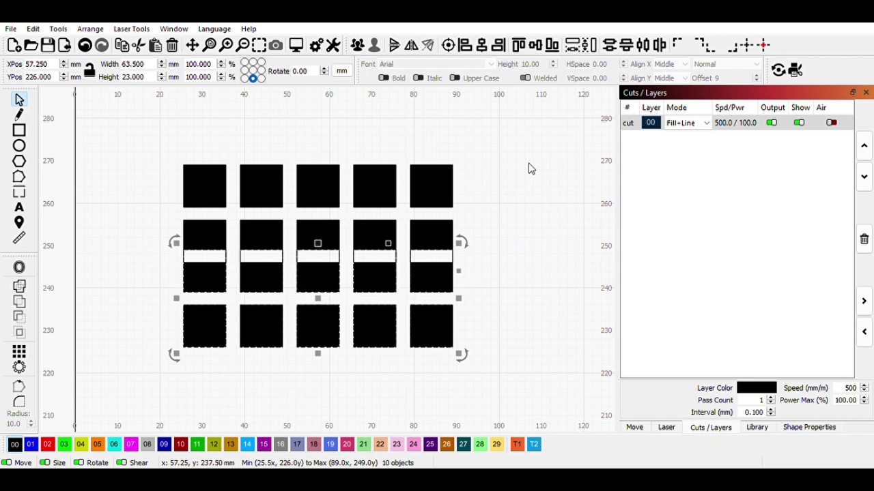
{"action": "key", "text": "Down"}
{"action": "key", "text": "Down"}
{"action": "key", "text": "Down"}
{"action": "key", "text": "Down"}
{"action": "key", "text": "Down"}
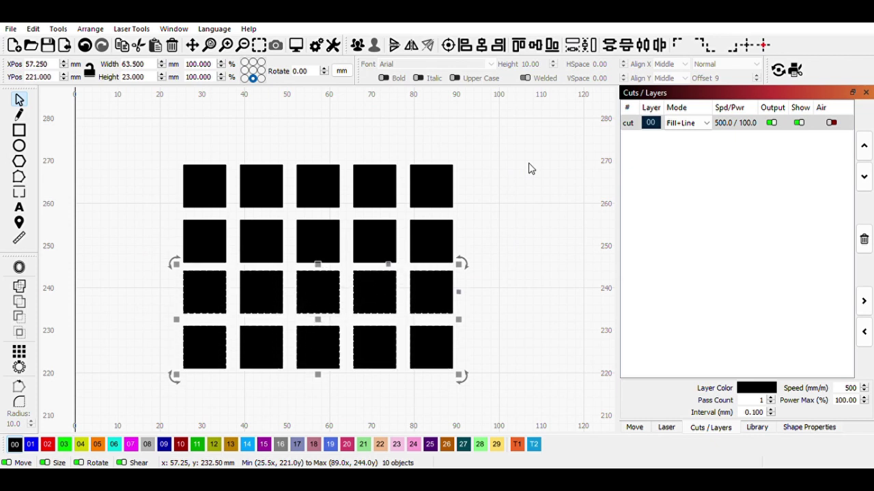
{"action": "key", "text": "Down"}
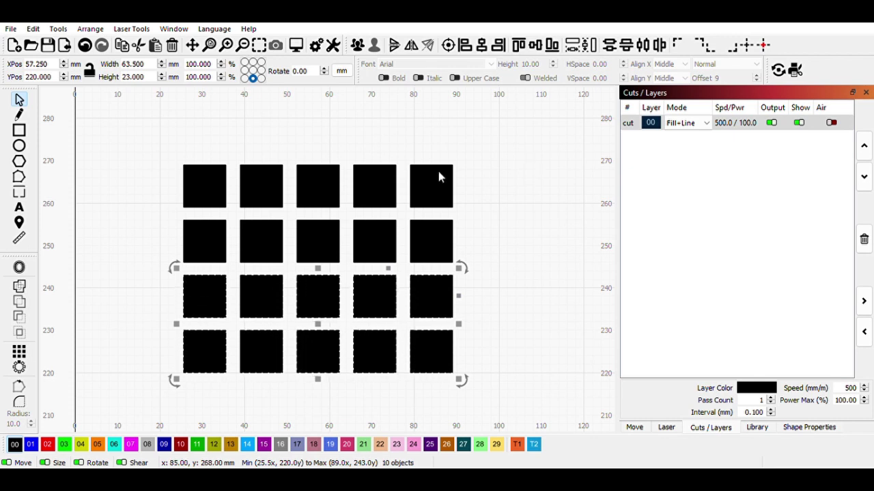
{"action": "left_click", "coordinate": [550, 246]}
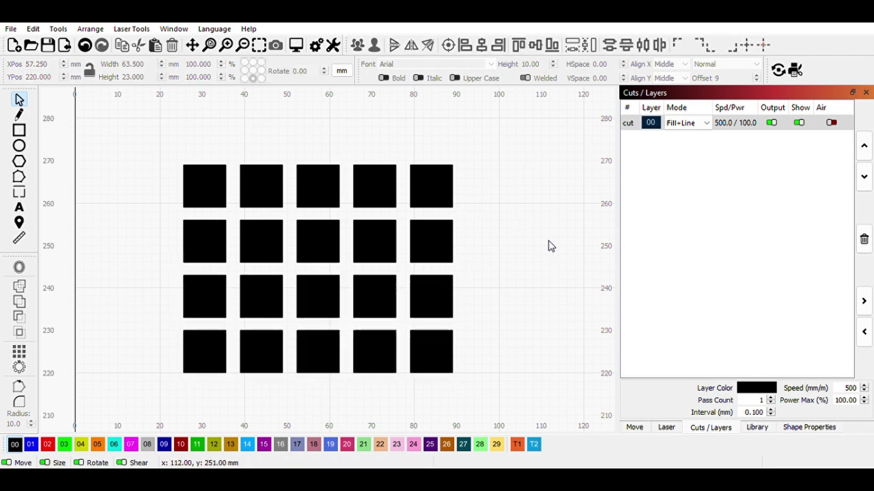
{"action": "scroll", "coordinate": [520, 297], "scroll_direction": "down", "scroll_amount": 2}
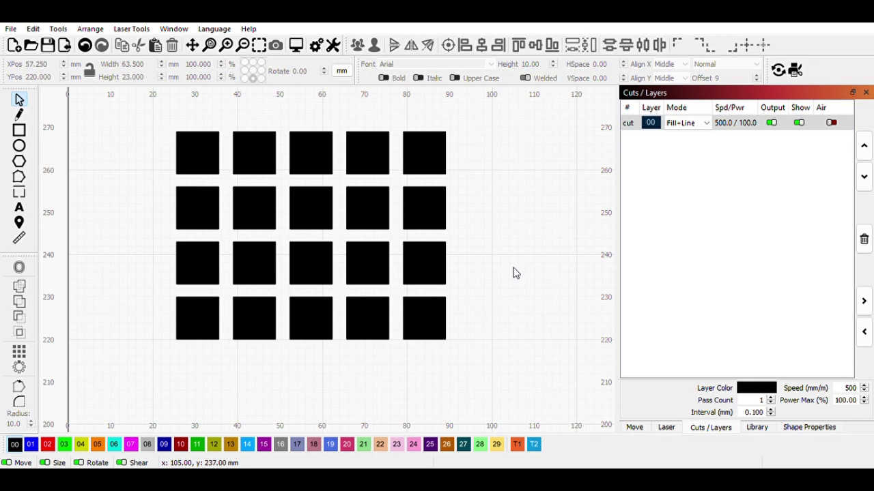
Move the lower two rows of squares down 7 mm.
{"action": "left_click_drag", "start_coordinate": [513, 268], "coordinate": [110, 373]}
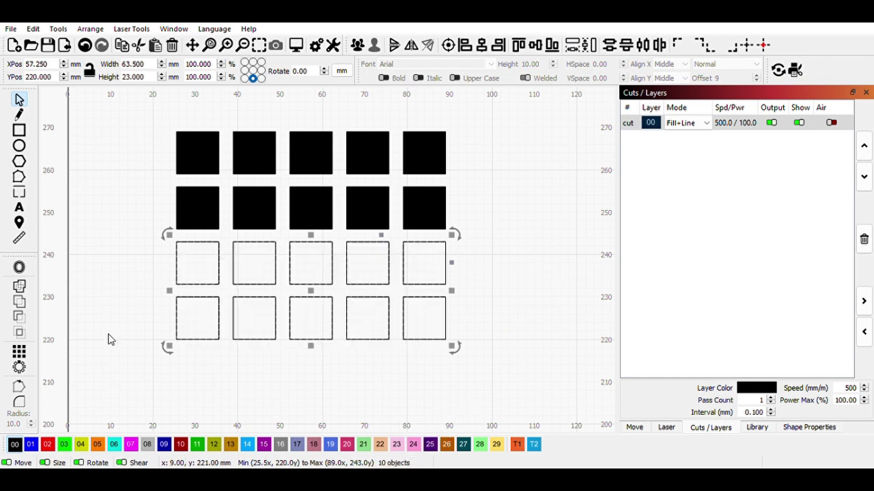
{"action": "key", "text": "Down"}
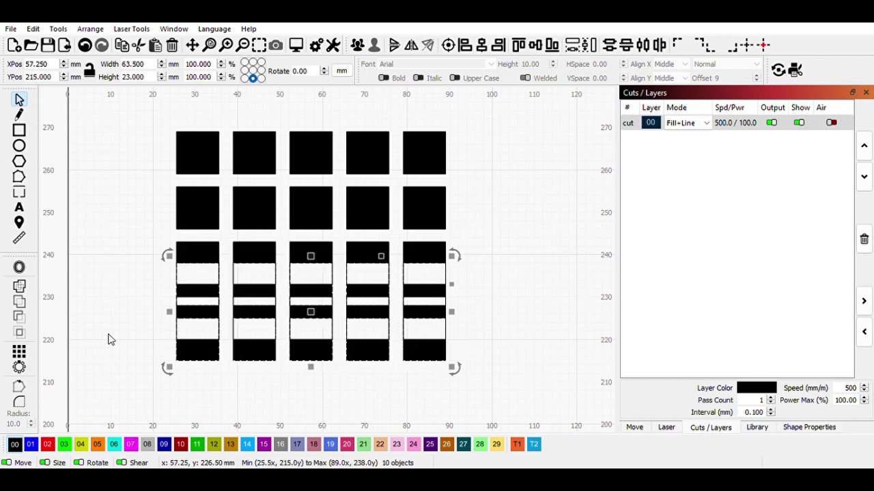
{"action": "key", "text": "Down"}
{"action": "key", "text": "Down"}
{"action": "key", "text": "Down"}
{"action": "key", "text": "Down"}
{"action": "key", "text": "Down"}
{"action": "key", "text": "Down"}
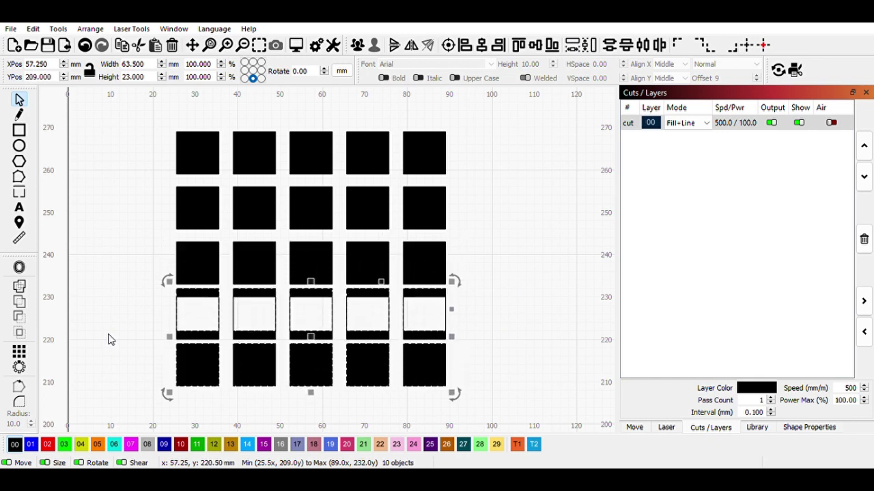
{"action": "key", "text": "Down"}
{"action": "key", "text": "Down"}
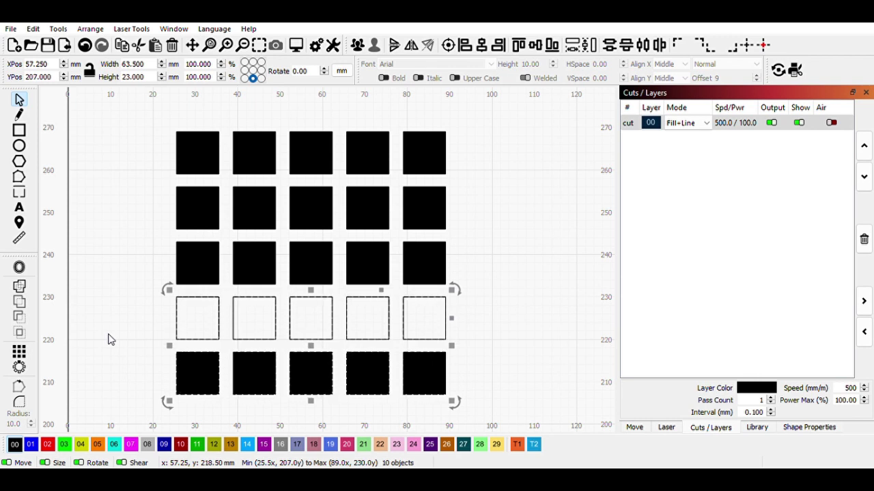
{"action": "left_click", "coordinate": [109, 340]}
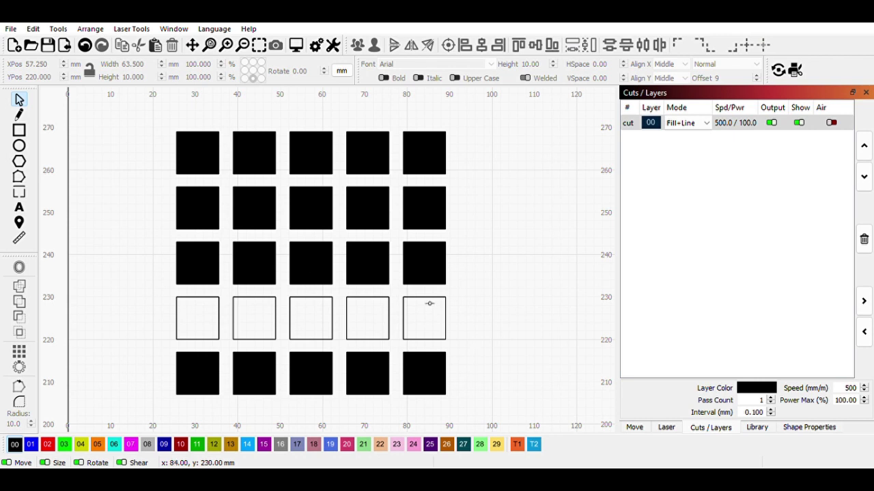
Fill the remaining outlined squares in the fourth row solid black with Alt+J.
{"action": "left_click", "coordinate": [432, 324]}
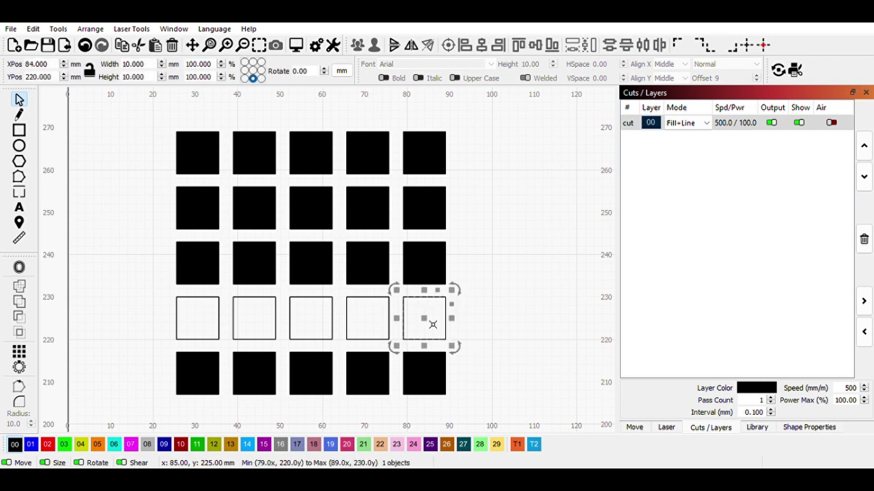
{"action": "key", "text": "alt+j"}
{"action": "left_click", "coordinate": [370, 318]}
{"action": "key", "text": "alt+j"}
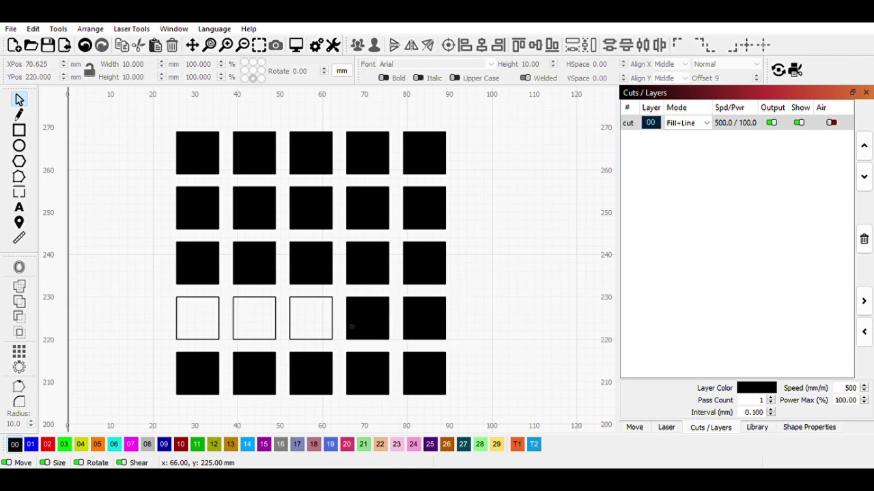
{"action": "left_click", "coordinate": [311, 322]}
{"action": "key", "text": "alt+j"}
{"action": "left_click", "coordinate": [249, 326]}
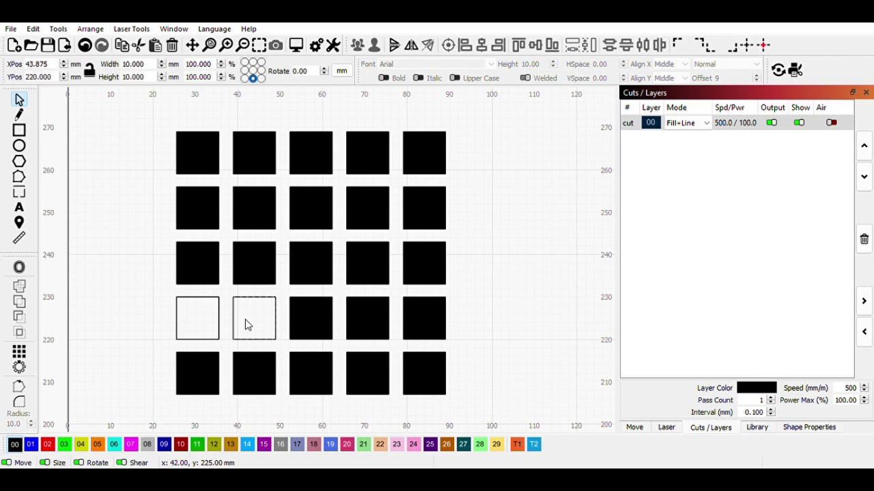
{"action": "key", "text": "alt+j"}
{"action": "left_click", "coordinate": [206, 327]}
{"action": "key", "text": "alt+j"}
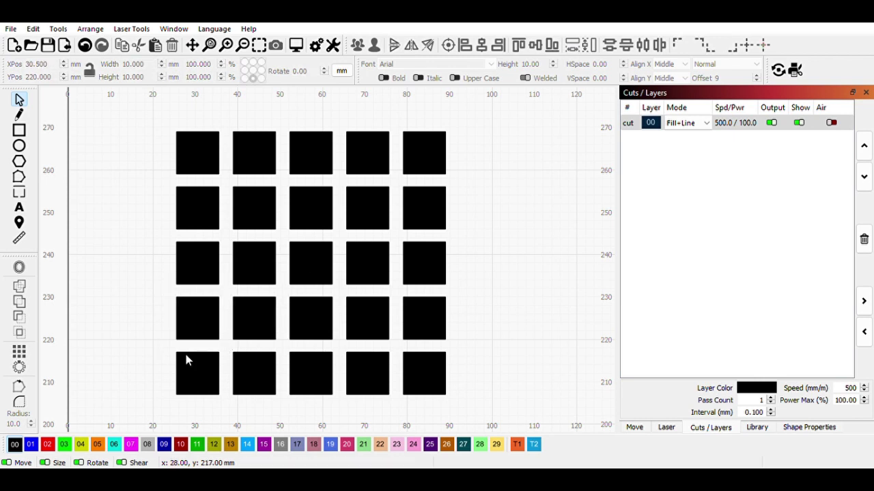
{"action": "left_click_drag", "start_coordinate": [478, 119], "coordinate": [289, 297]}
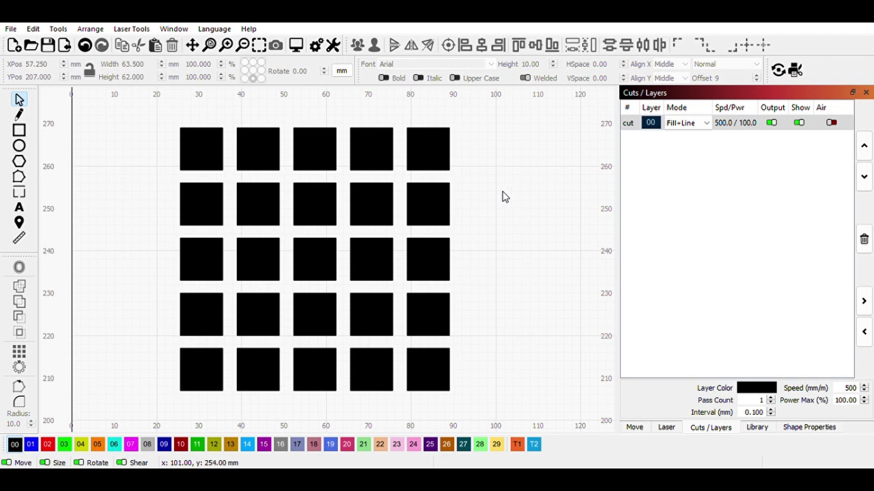
Move the second row of squares onto blue layer 01, then select the third row.
{"action": "left_click_drag", "start_coordinate": [503, 193], "coordinate": [144, 215]}
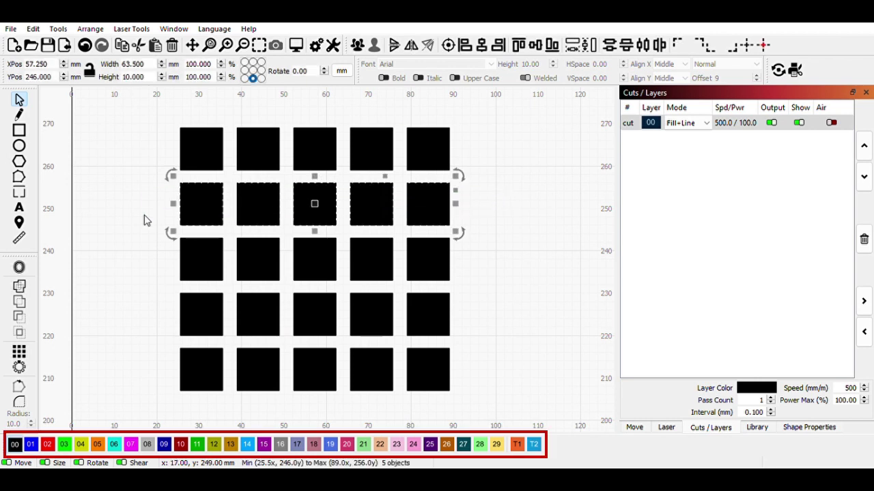
{"action": "left_click", "coordinate": [31, 444]}
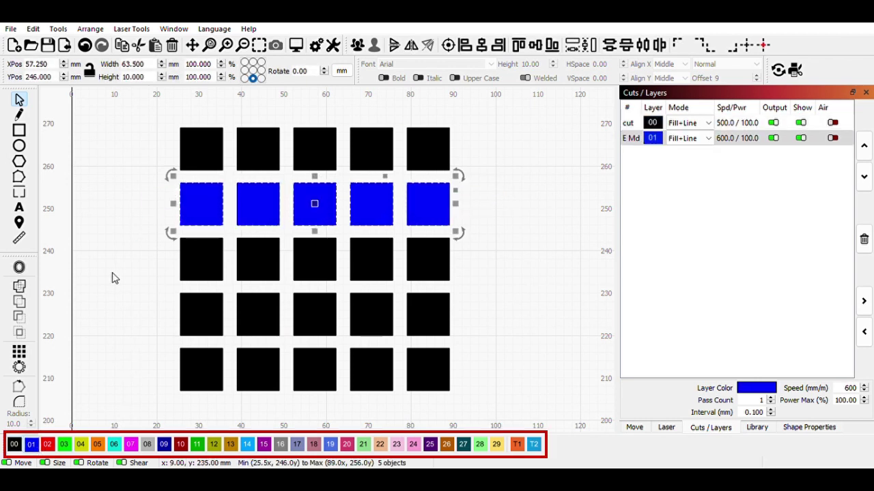
{"action": "left_click", "coordinate": [134, 252]}
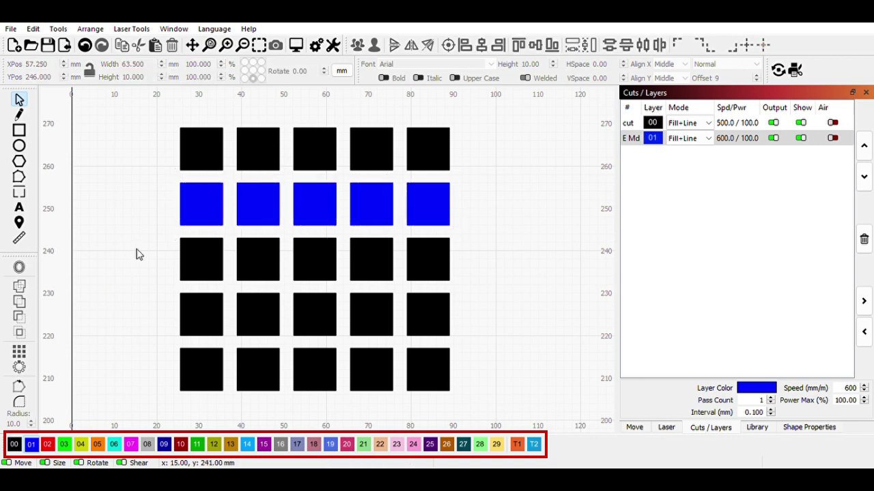
{"action": "left_click_drag", "start_coordinate": [149, 235], "coordinate": [447, 293]}
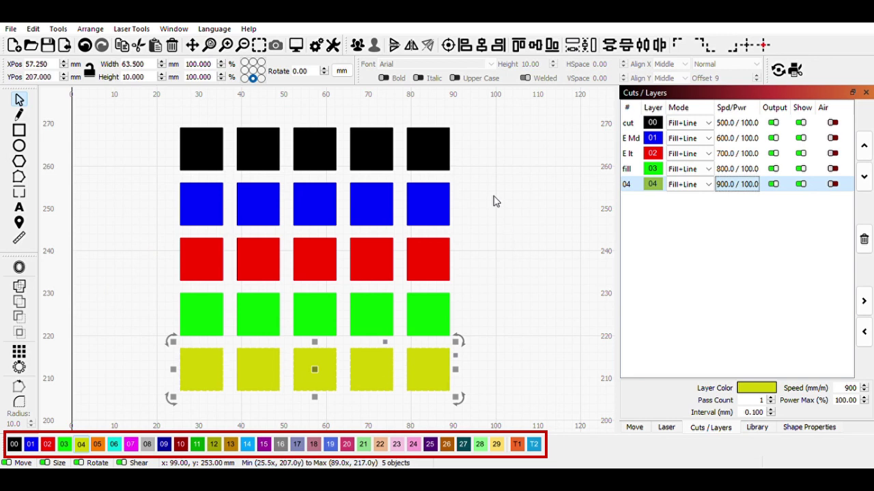
{"action": "left_click", "coordinate": [493, 203]}
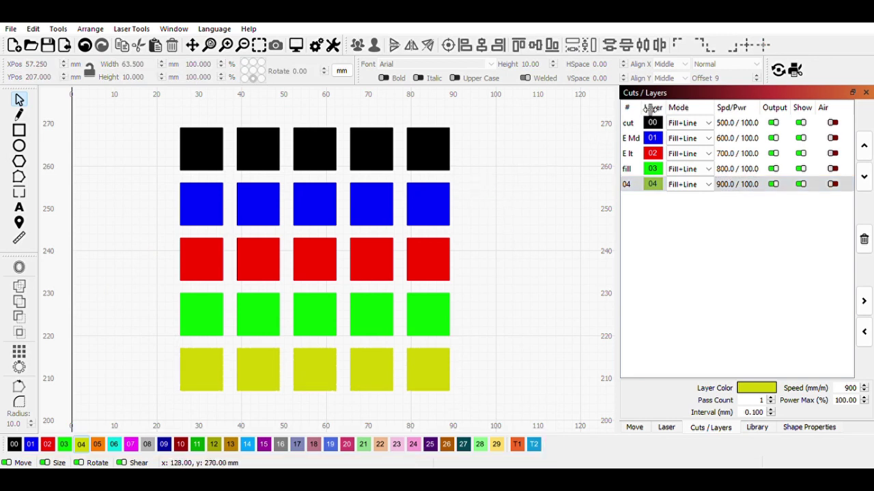
Set the cut layer's speed to 400, then select the E Md and E lt layers.
{"action": "left_click", "coordinate": [736, 138]}
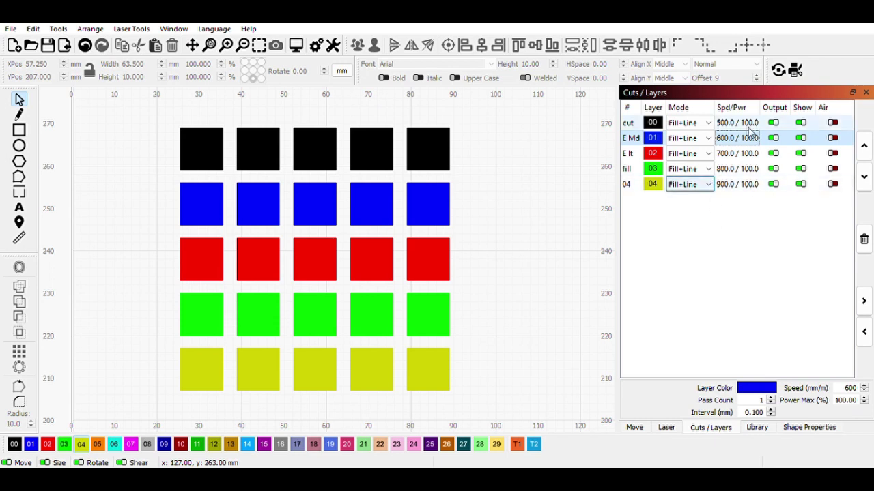
{"action": "left_click", "coordinate": [725, 126]}
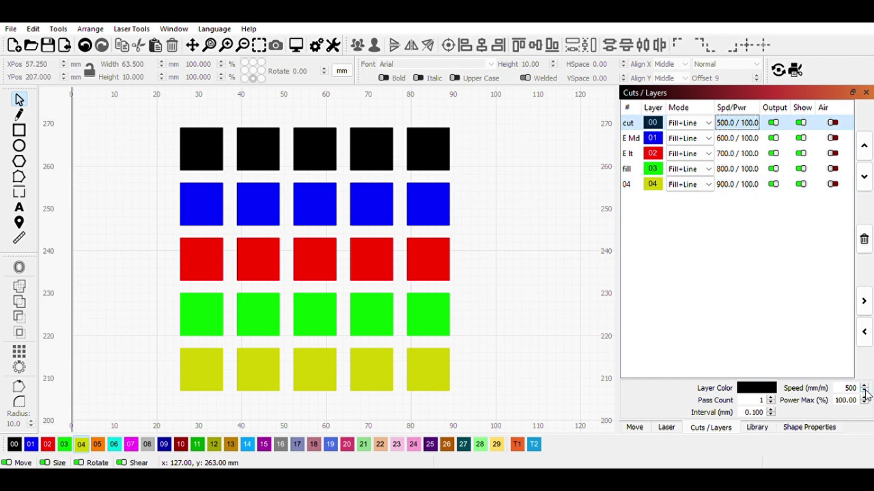
{"action": "scroll", "coordinate": [865, 393], "scroll_direction": "down", "scroll_amount": 3}
{"action": "left_click", "coordinate": [853, 394]}
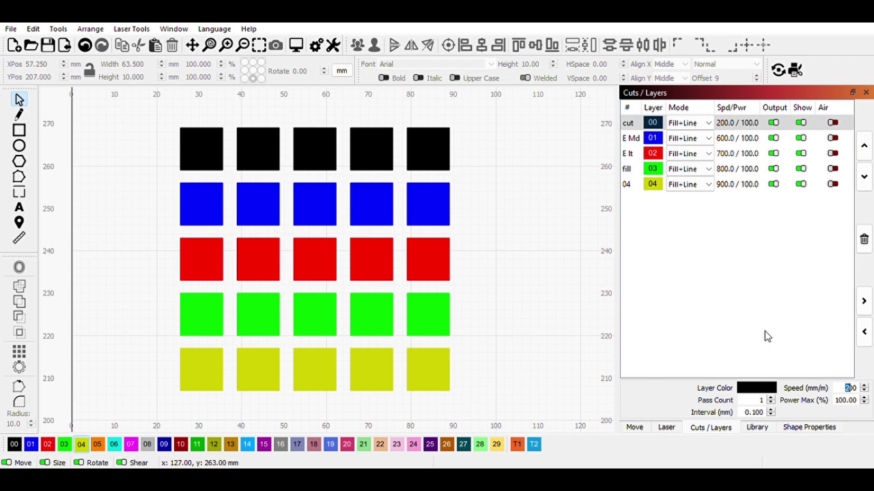
{"action": "type", "text": "4"}
{"action": "left_click", "coordinate": [726, 139]}
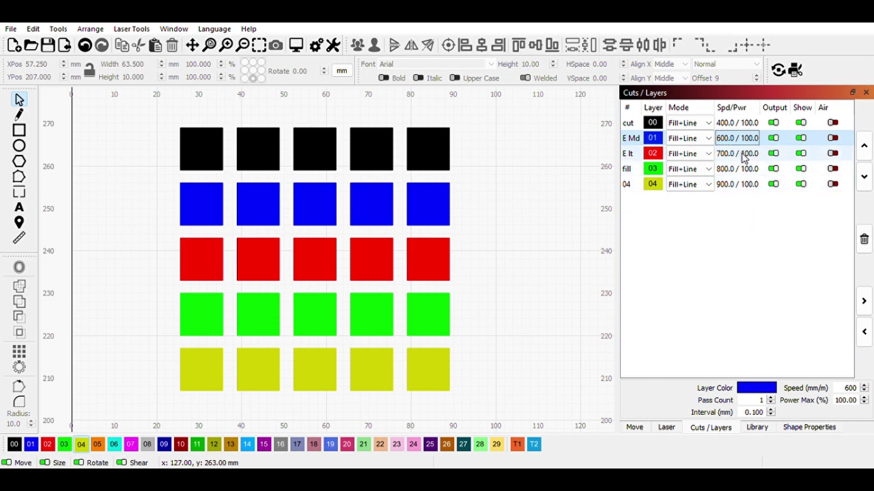
{"action": "left_click", "coordinate": [717, 155]}
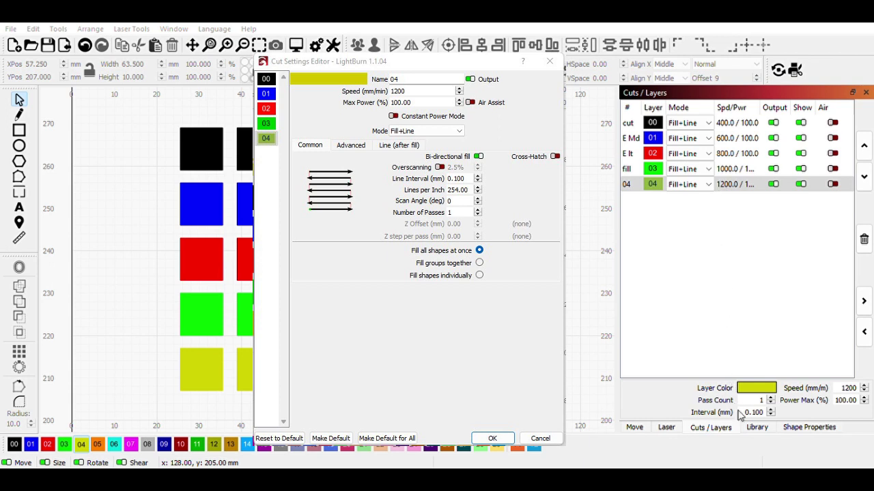
{"action": "key", "text": "Escape"}
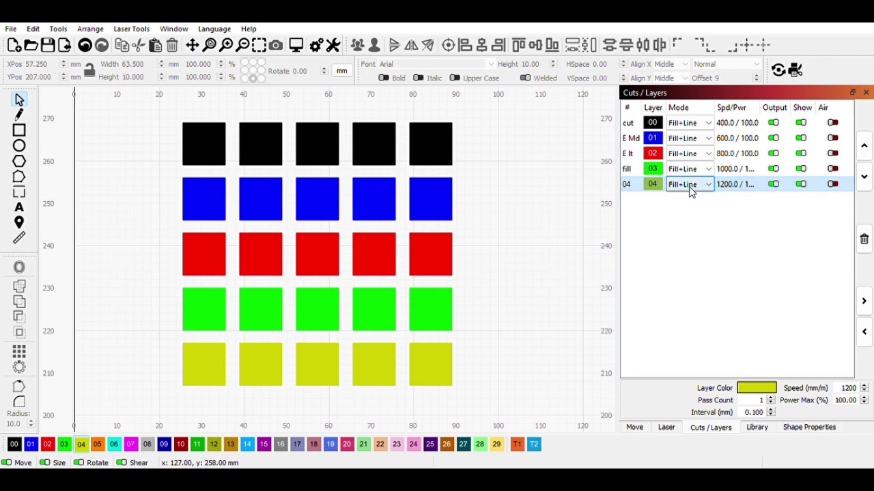
{"action": "key", "text": "Up"}
{"action": "key", "text": "Down"}
{"action": "left_click", "coordinate": [696, 188]}
{"action": "key", "text": "Up"}
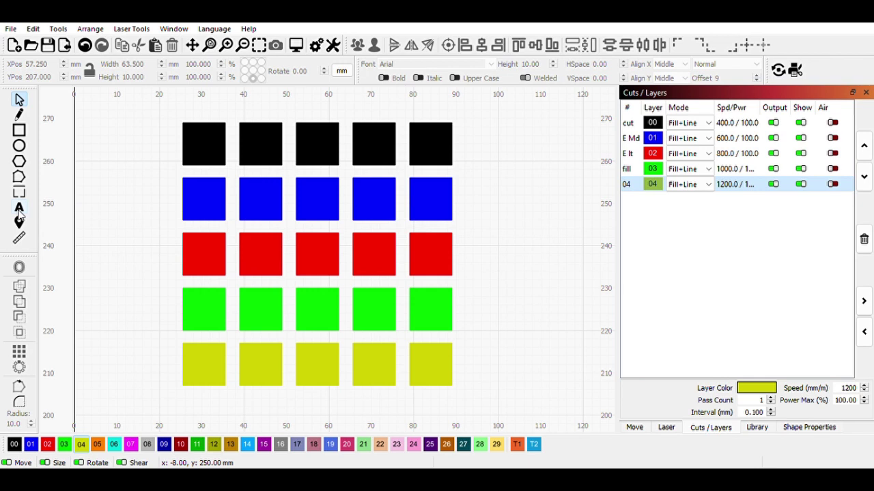
Add speed labels 400 and 600 to the right of the grid, next to the top rows.
{"action": "left_click", "coordinate": [19, 209]}
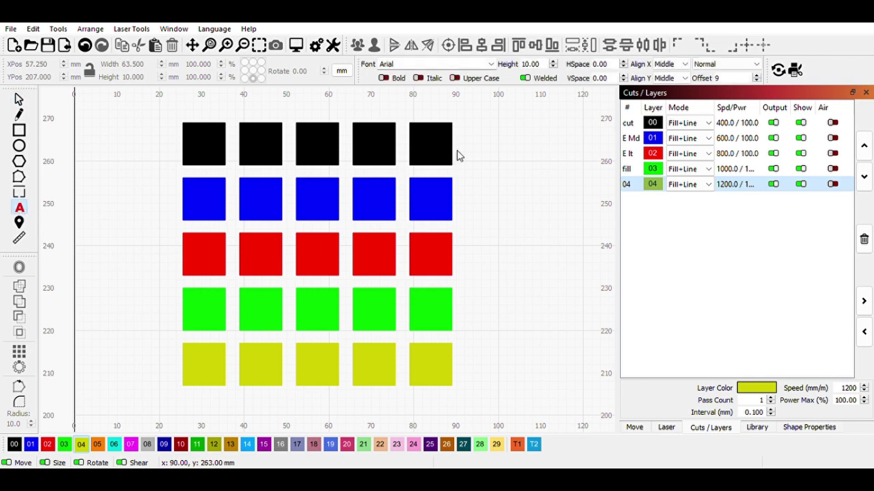
{"action": "left_click", "coordinate": [505, 149]}
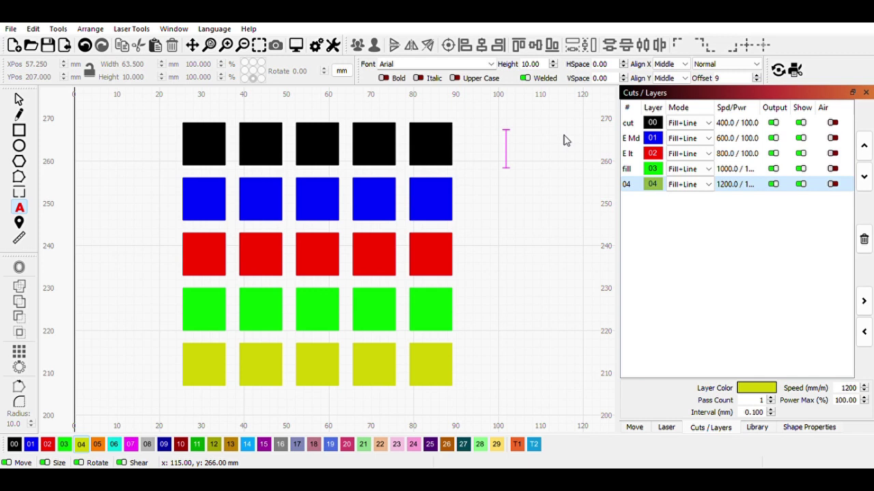
{"action": "type", "text": "400"}
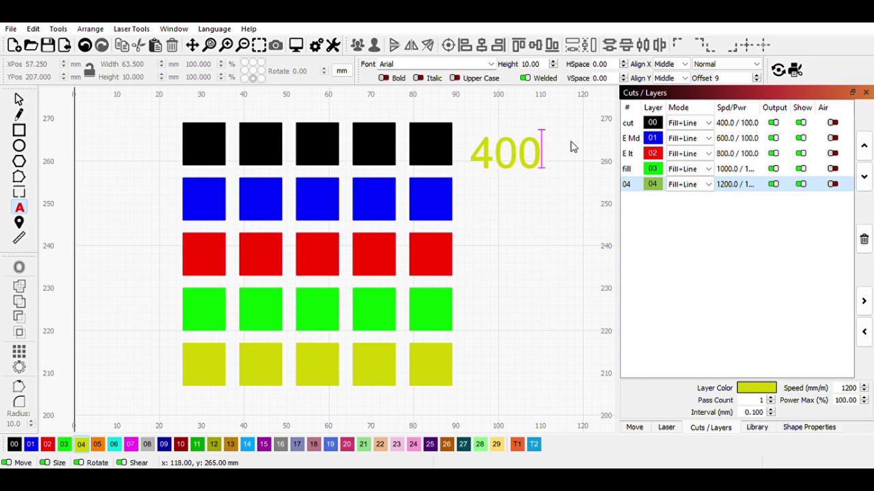
{"action": "left_click", "coordinate": [19, 100]}
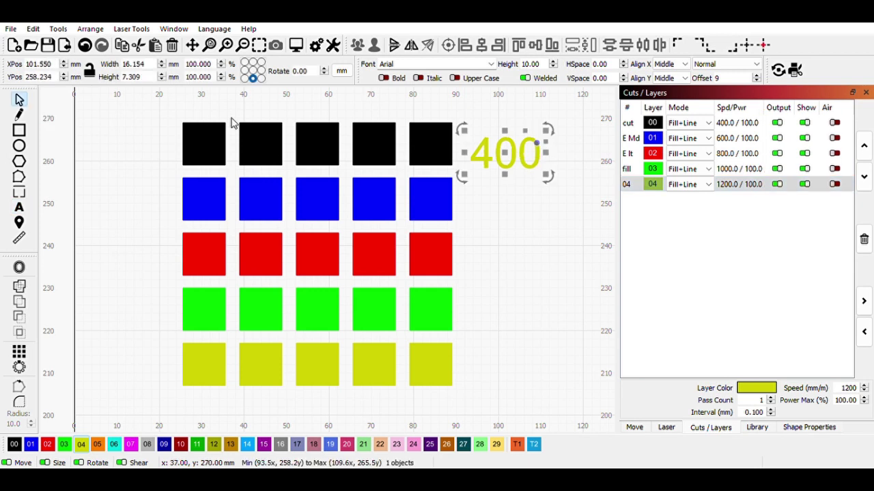
{"action": "key", "text": "ctrl+t"}
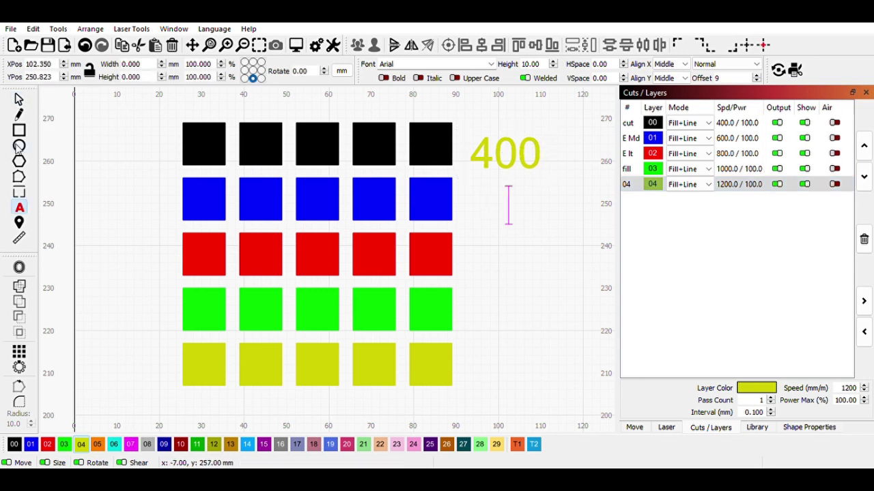
{"action": "type", "text": "600"}
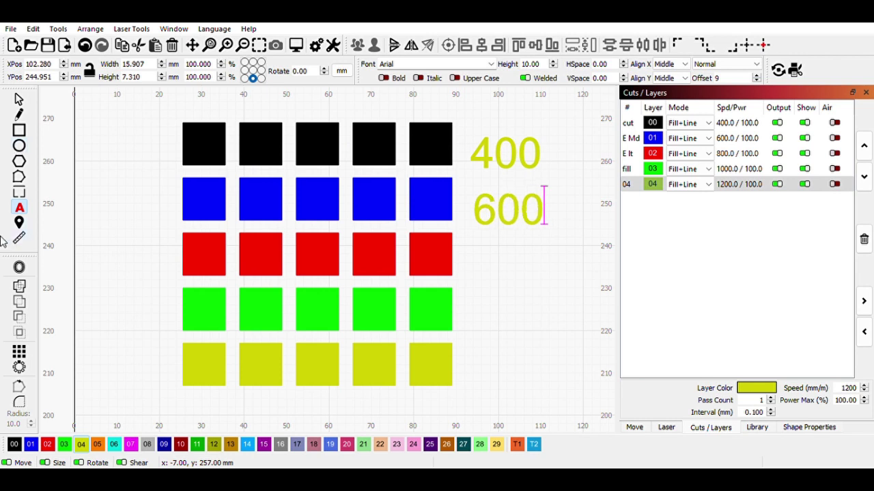
{"action": "left_click", "coordinate": [19, 100]}
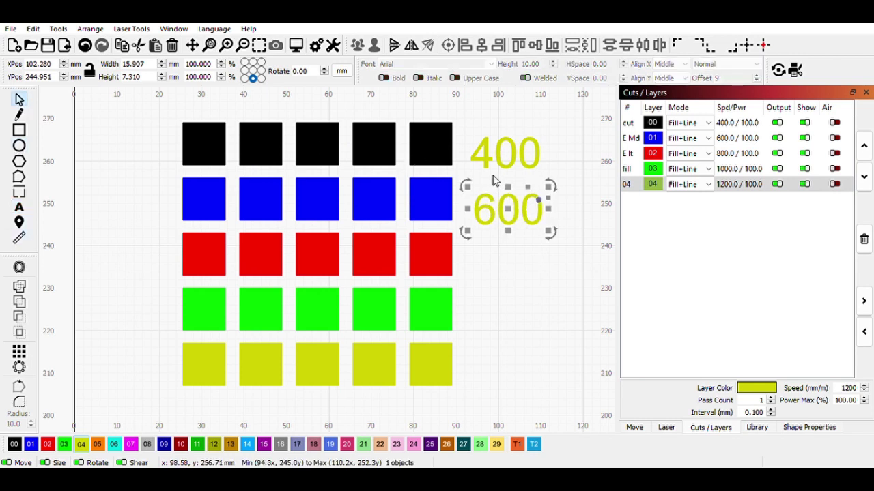
{"action": "left_click_drag", "start_coordinate": [517, 220], "coordinate": [510, 370]}
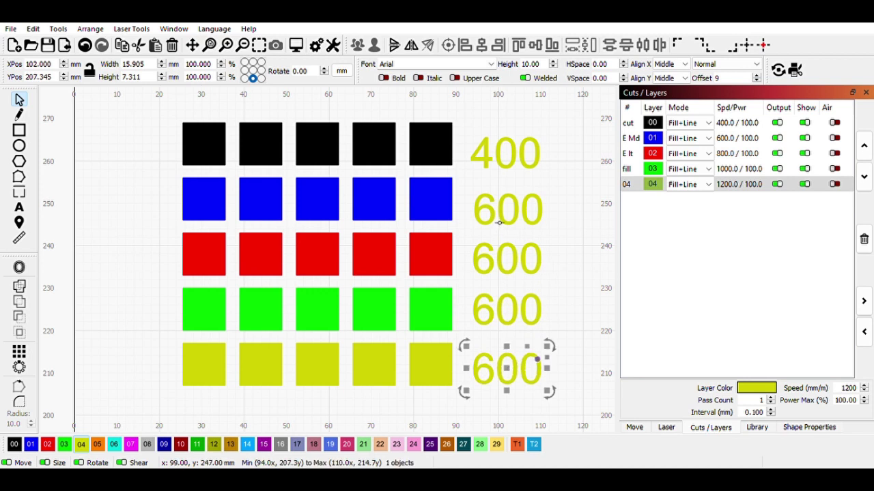
Change the copied 600 labels to 800, 1000 and 1200 for the lower rows.
{"action": "key", "text": "t"}
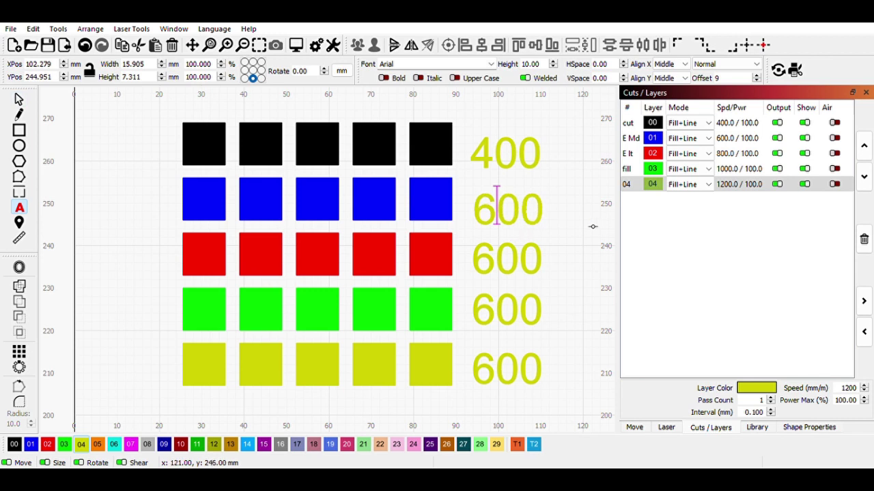
{"action": "left_click", "coordinate": [507, 262]}
{"action": "key", "text": "BackSpace"}
{"action": "type", "text": "8"}
{"action": "left_click", "coordinate": [500, 304]}
{"action": "key", "text": "BackSpace"}
{"action": "type", "text": "10"}
{"action": "left_click", "coordinate": [496, 371]}
{"action": "key", "text": "BackSpace"}
{"action": "type", "text": "12"}
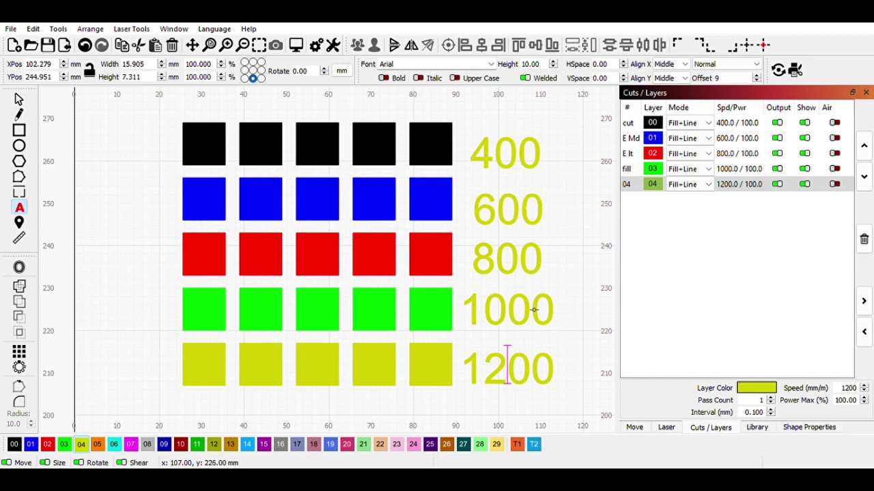
{"action": "scroll", "coordinate": [533, 330], "scroll_direction": "down", "scroll_amount": 1}
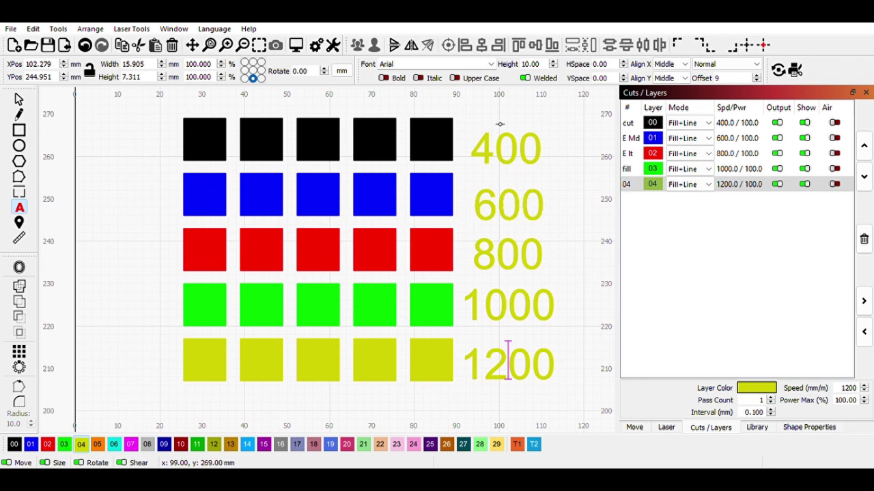
Space the five speed labels evenly, align their left edges, and nudge the column into place.
{"action": "left_click", "coordinate": [20, 101]}
{"action": "left_click_drag", "start_coordinate": [582, 117], "coordinate": [486, 392]}
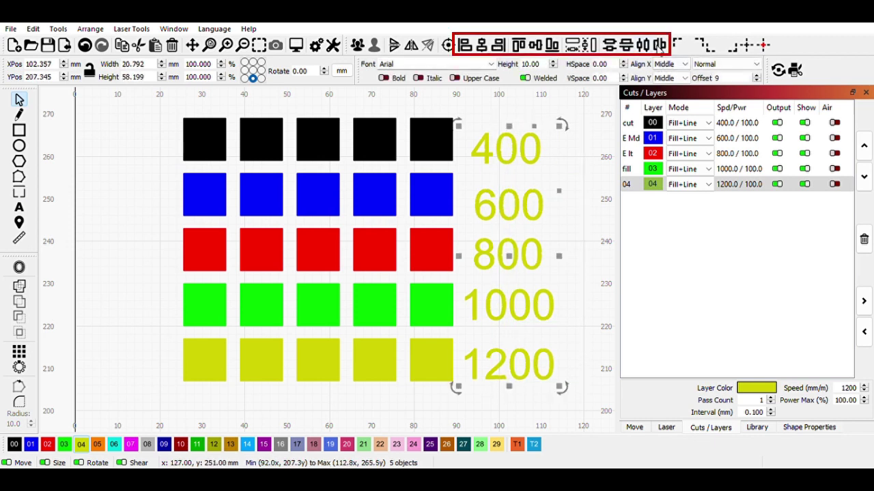
{"action": "left_click", "coordinate": [626, 46]}
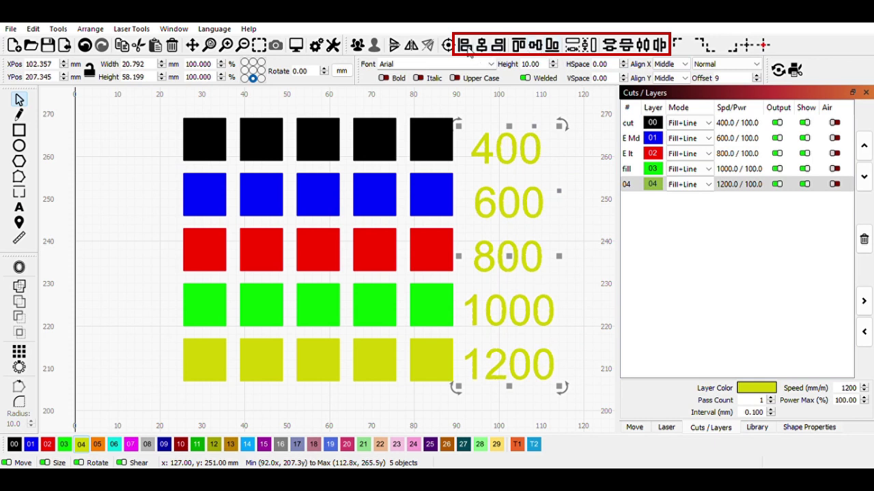
{"action": "left_click", "coordinate": [465, 48]}
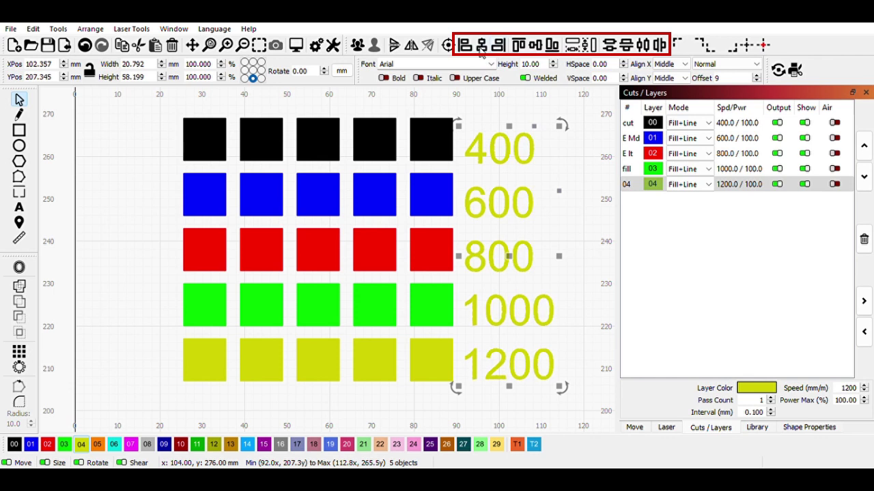
{"action": "left_click", "coordinate": [482, 48]}
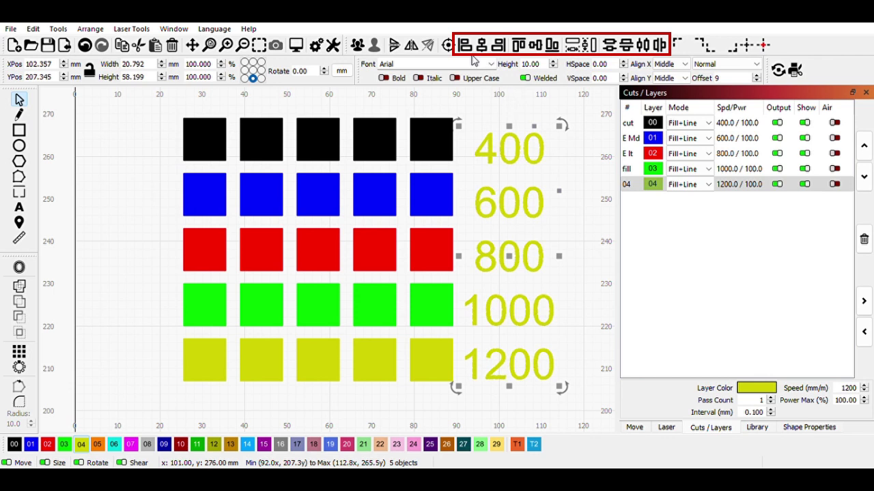
{"action": "left_click", "coordinate": [464, 45]}
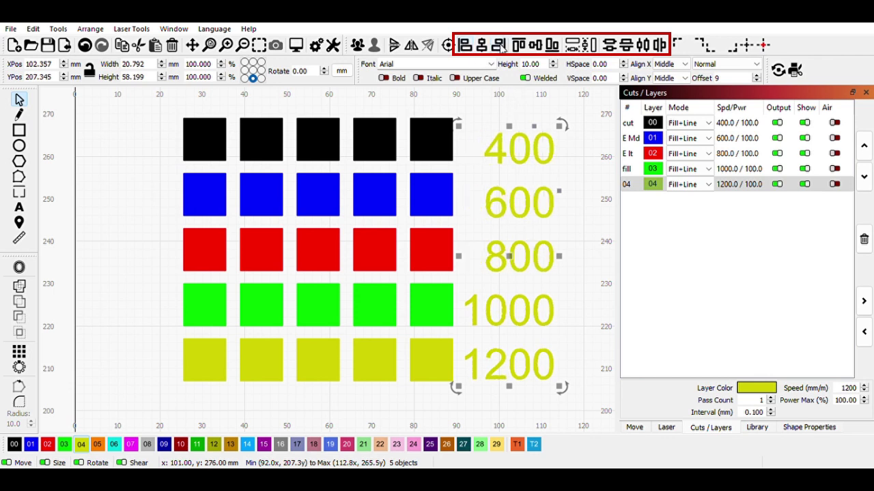
{"action": "left_click", "coordinate": [464, 45]}
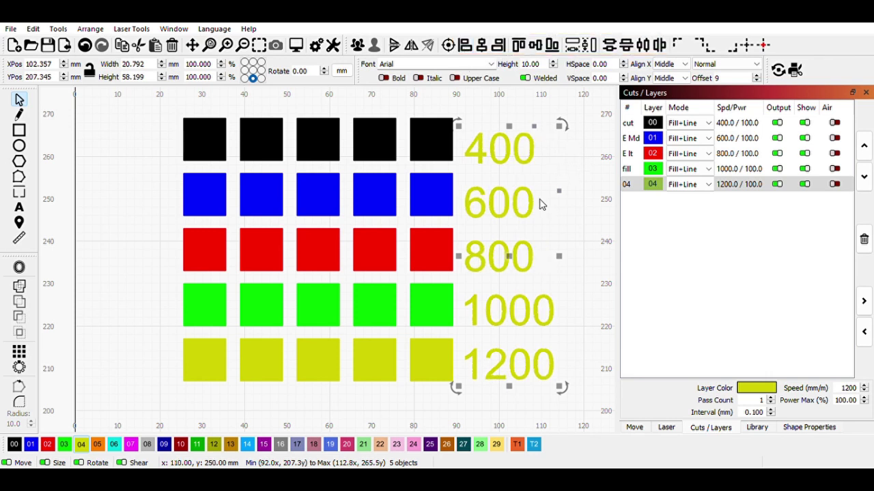
{"action": "left_click_drag", "start_coordinate": [510, 260], "coordinate": [511, 250]}
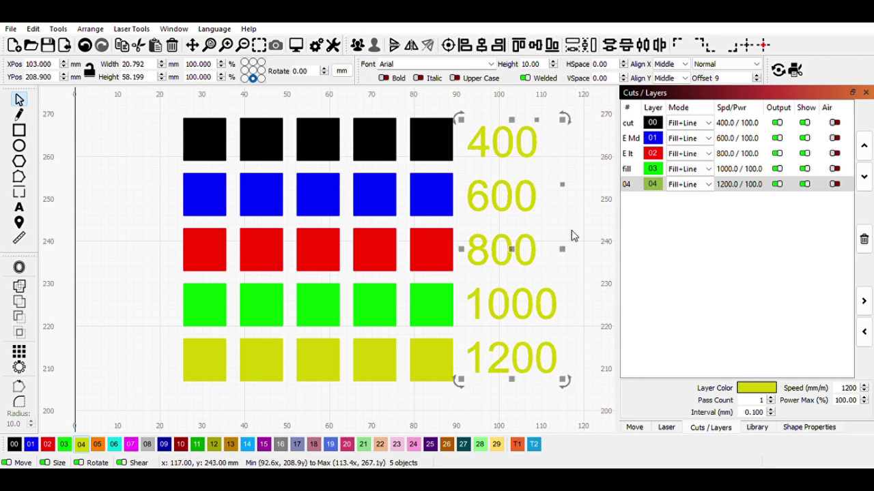
Zoom to fit the whole grid and try placing a text point below it.
{"action": "scroll", "coordinate": [572, 236], "scroll_direction": "down", "scroll_amount": 1}
{"action": "scroll", "coordinate": [572, 235], "scroll_direction": "up", "scroll_amount": 2}
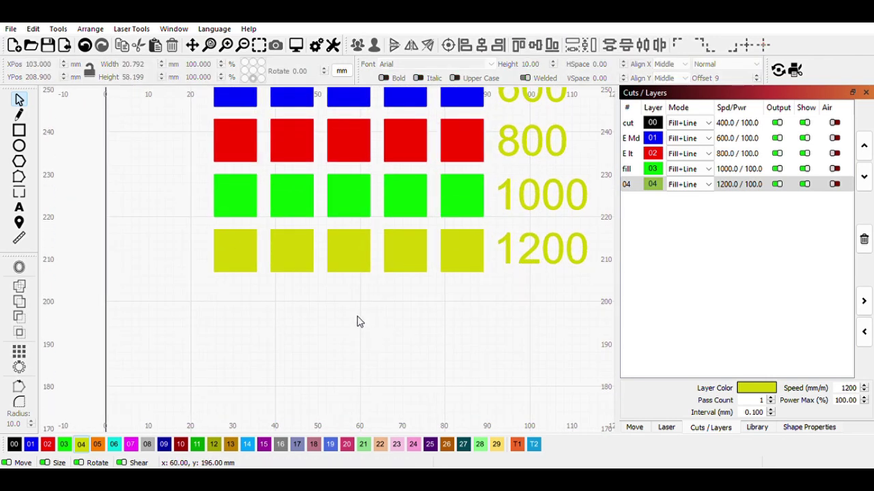
{"action": "left_click", "coordinate": [19, 210]}
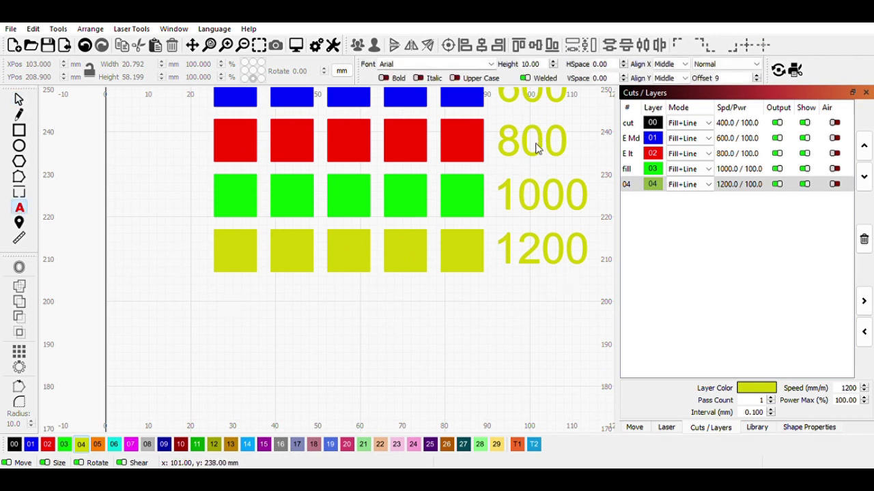
{"action": "left_click", "coordinate": [236, 305]}
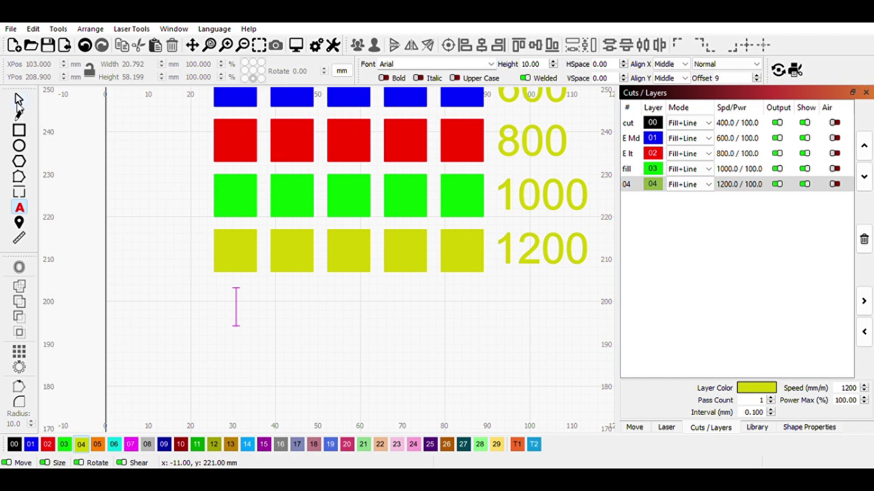
{"action": "left_click", "coordinate": [19, 100]}
Check Shape Properties: the first column has power scale 20, the second 40.
{"action": "left_click", "coordinate": [233, 244]}
{"action": "scroll", "coordinate": [233, 244], "scroll_direction": "down", "scroll_amount": 3}
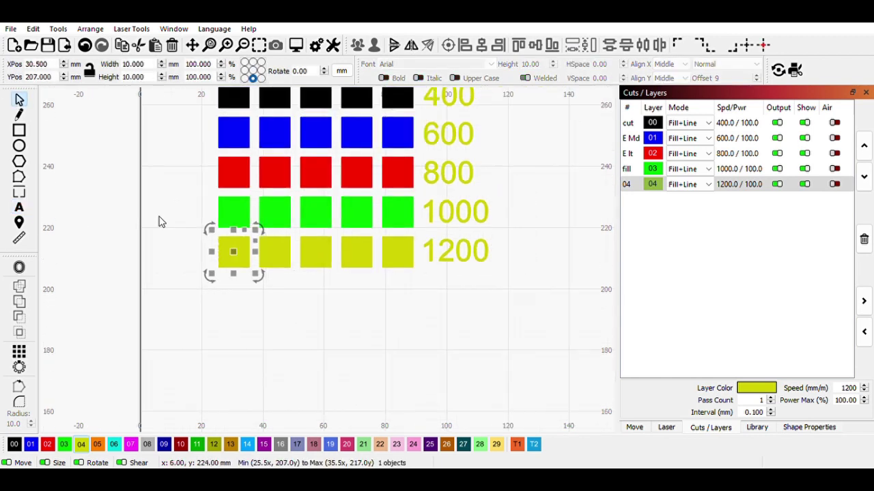
{"action": "left_click_drag", "start_coordinate": [263, 105], "coordinate": [219, 311]}
{"action": "left_click", "coordinate": [809, 428]}
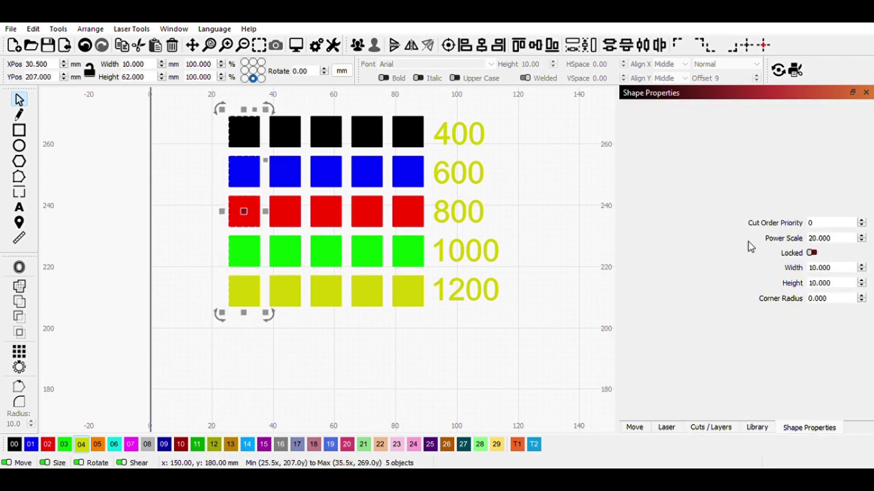
{"action": "left_click_drag", "start_coordinate": [301, 102], "coordinate": [275, 331]}
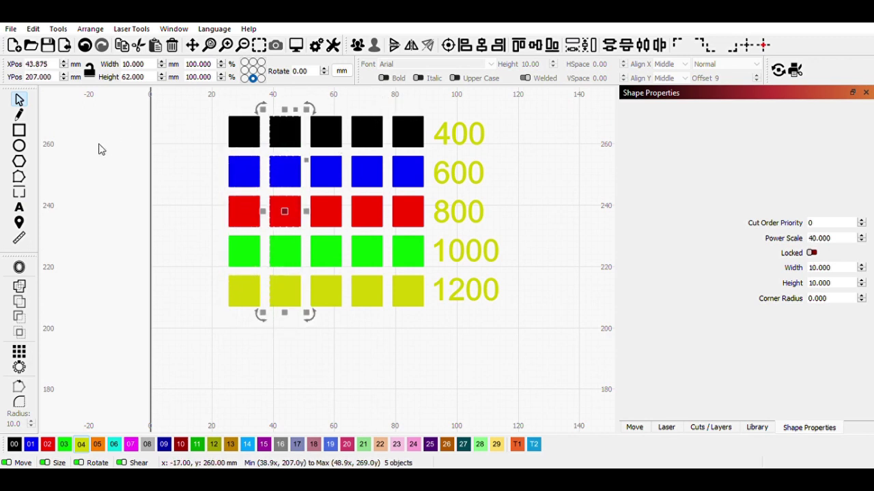
{"action": "left_click", "coordinate": [20, 208]}
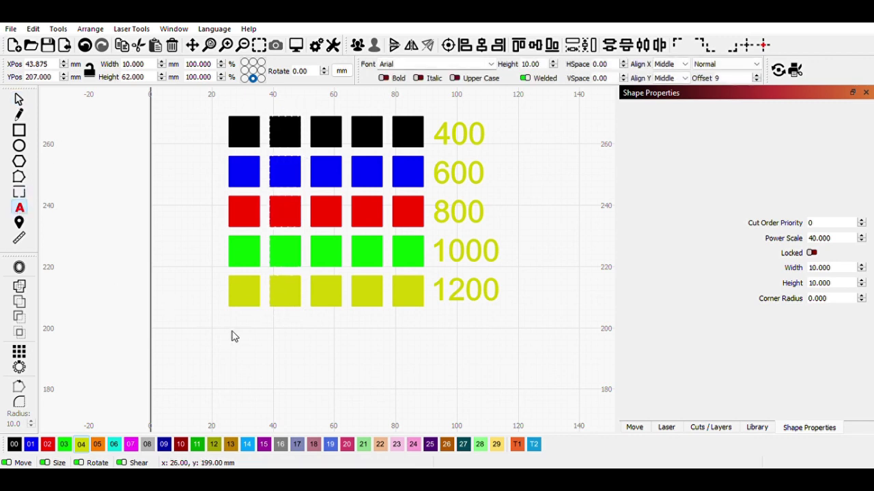
Add a 'Power %' caption below the grid, plus labels 20 and 40 under the first two columns.
{"action": "left_click", "coordinate": [296, 355]}
{"action": "type", "text": "Power"}
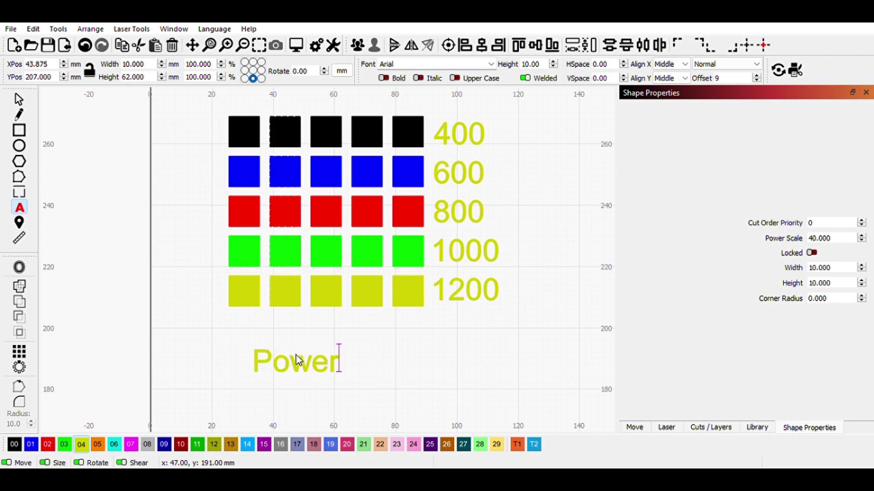
{"action": "type", "text": " %"}
{"action": "left_click", "coordinate": [247, 326]}
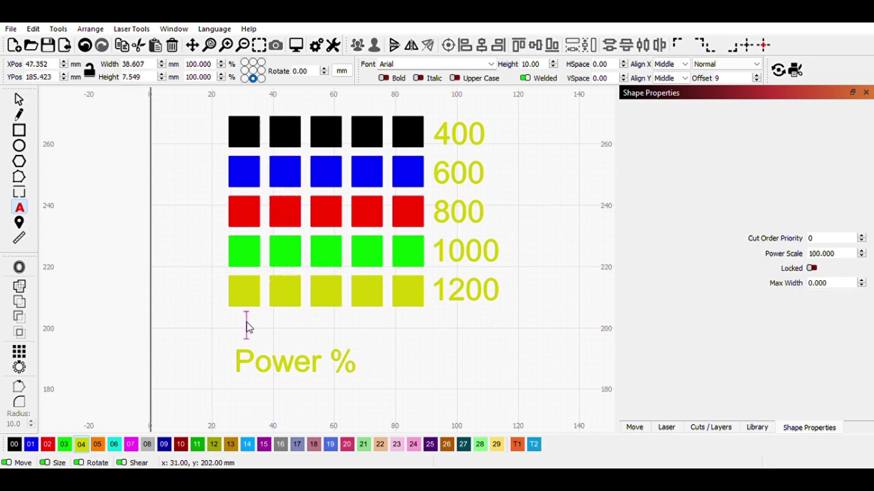
{"action": "type", "text": "20"}
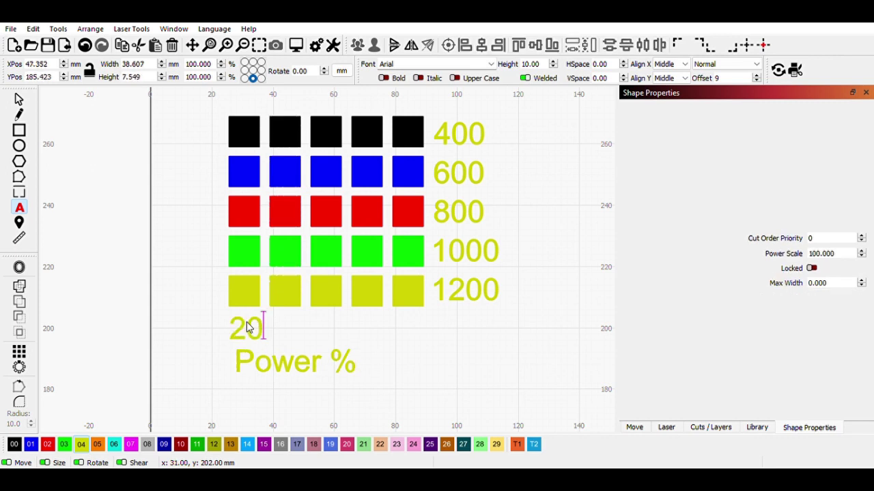
{"action": "left_click", "coordinate": [287, 327]}
{"action": "type", "text": "40"}
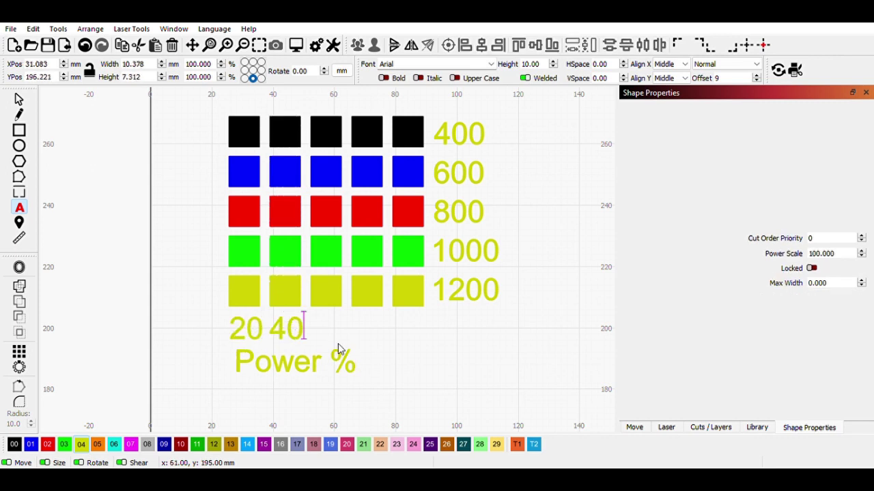
Add labels 60, 80 and 100 under the third, fourth and fifth columns.
{"action": "left_click", "coordinate": [327, 328]}
{"action": "type", "text": "60"}
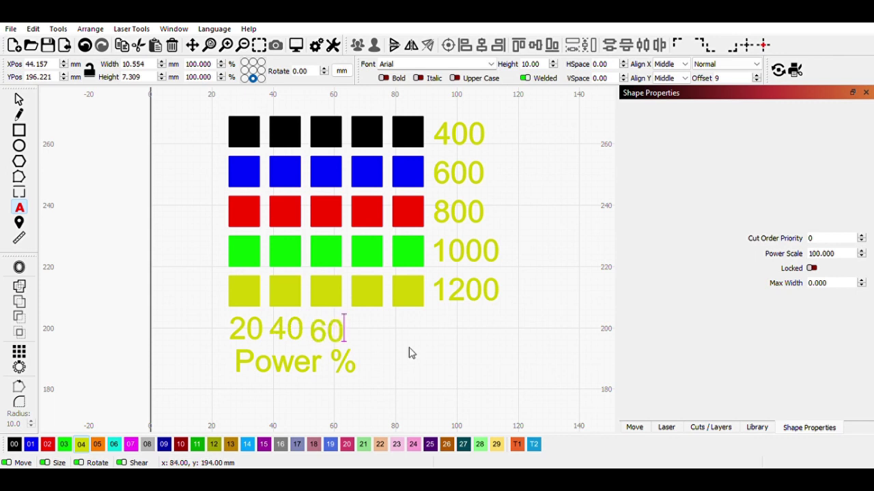
{"action": "left_click", "coordinate": [365, 331]}
{"action": "type", "text": "80"}
{"action": "left_click", "coordinate": [409, 332]}
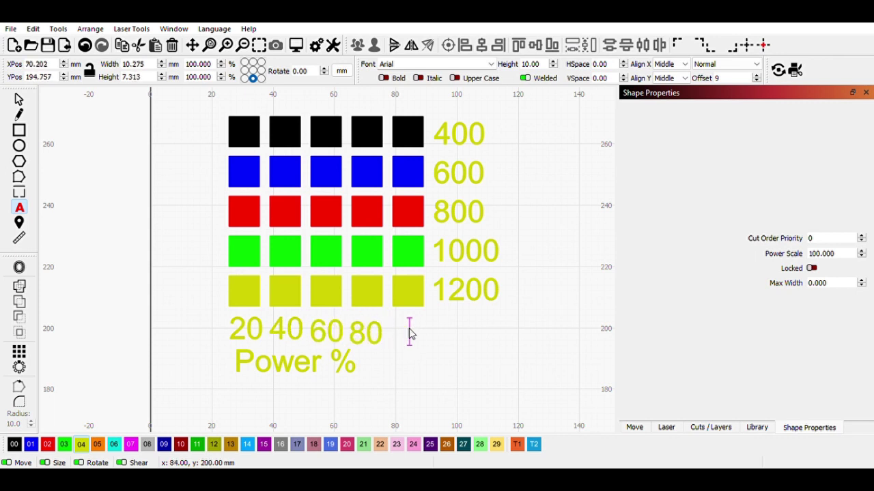
{"action": "type", "text": "100"}
{"action": "left_click", "coordinate": [500, 321]}
{"action": "left_click", "coordinate": [144, 251]}
{"action": "left_click", "coordinate": [19, 99]}
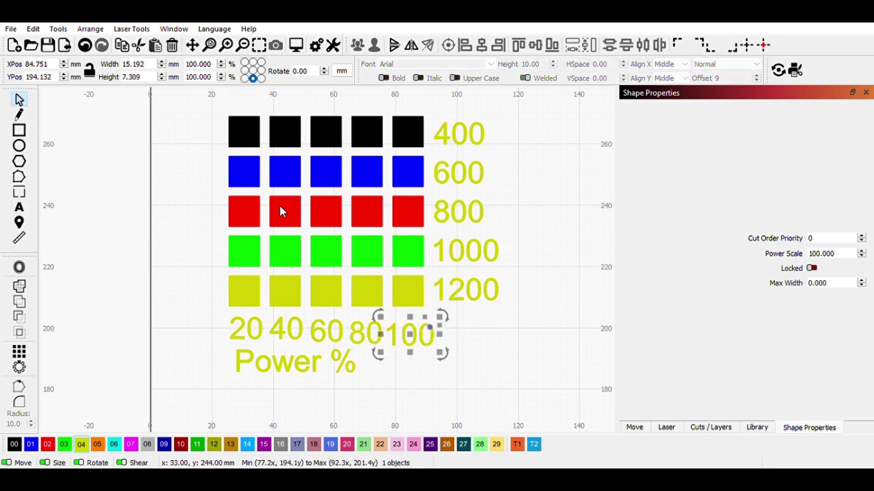
Distribute and align the 20–100 labels, then select them and the Power % caption for removal.
{"action": "left_click_drag", "start_coordinate": [466, 320], "coordinate": [203, 339]}
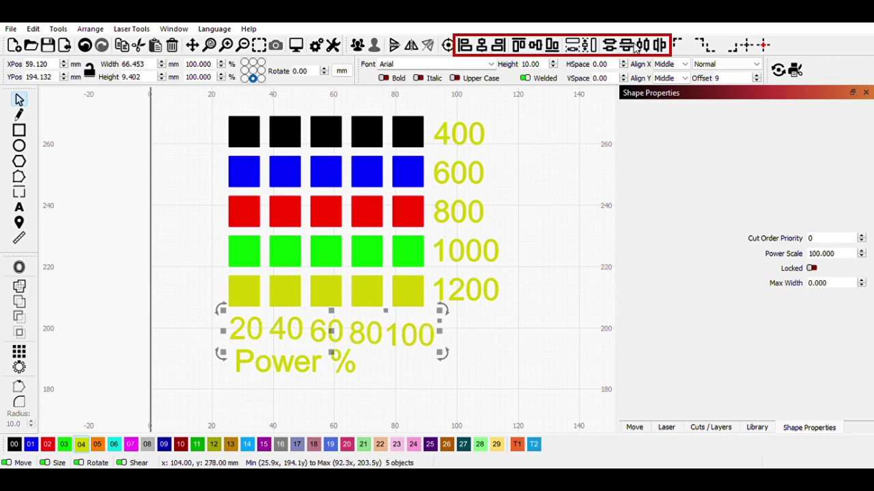
{"action": "left_click", "coordinate": [644, 45]}
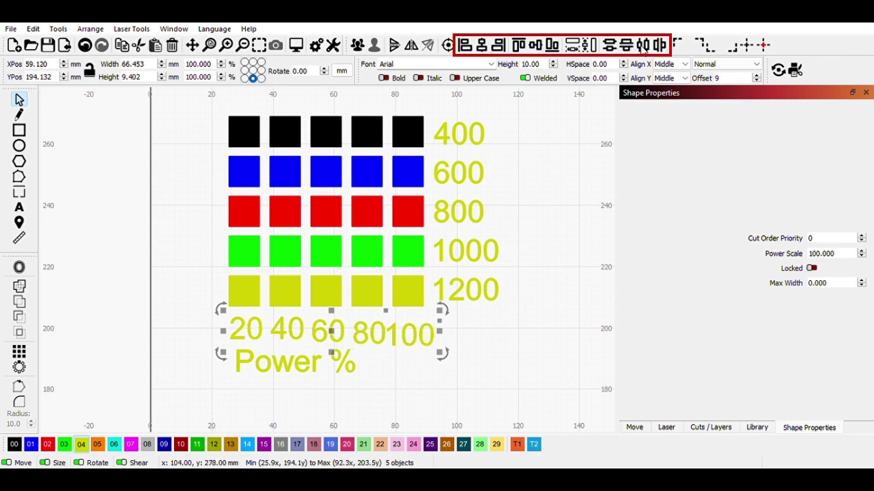
{"action": "left_click", "coordinate": [534, 45]}
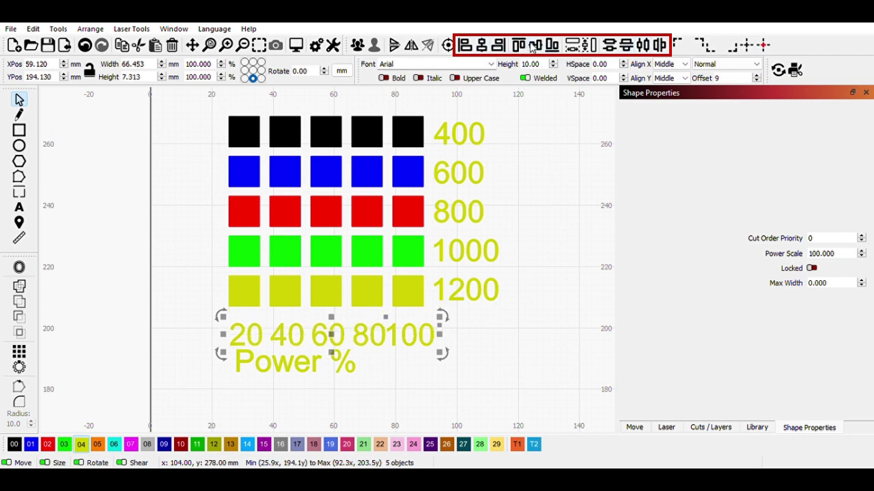
{"action": "left_click_drag", "start_coordinate": [335, 337], "coordinate": [327, 364]}
{"action": "left_click", "coordinate": [494, 345]}
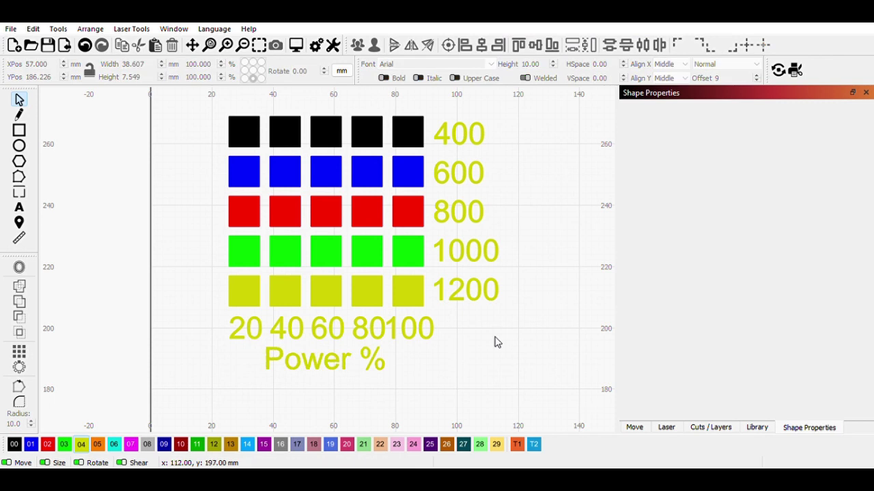
{"action": "left_click", "coordinate": [434, 330]}
{"action": "left_click_drag", "start_coordinate": [450, 318], "coordinate": [226, 379]}
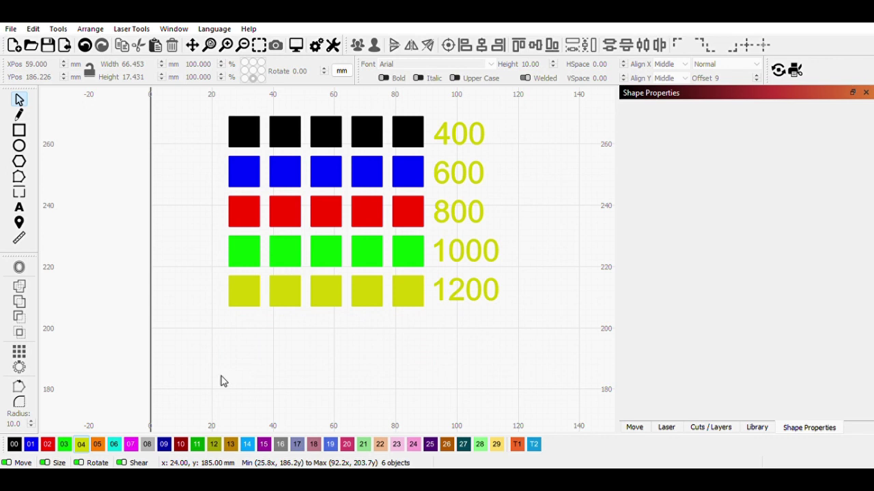
Add decimal labels .2, .4, .6, .8 and 1 under the five columns.
{"action": "left_click", "coordinate": [19, 207]}
{"action": "left_click", "coordinate": [241, 331]}
{"action": "type", "text": ".2"}
{"action": "type", "text": ".4"}
{"action": "left_click", "coordinate": [330, 334]}
{"action": "type", "text": "."}
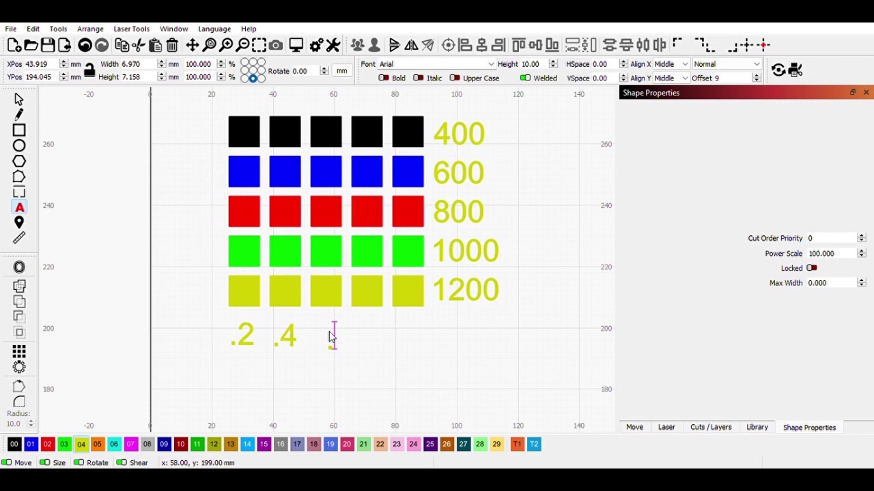
{"action": "type", "text": "6"}
{"action": "left_click", "coordinate": [360, 336]}
{"action": "type", "text": ".8"}
{"action": "left_click", "coordinate": [403, 337]}
{"action": "type", "text": "1"}
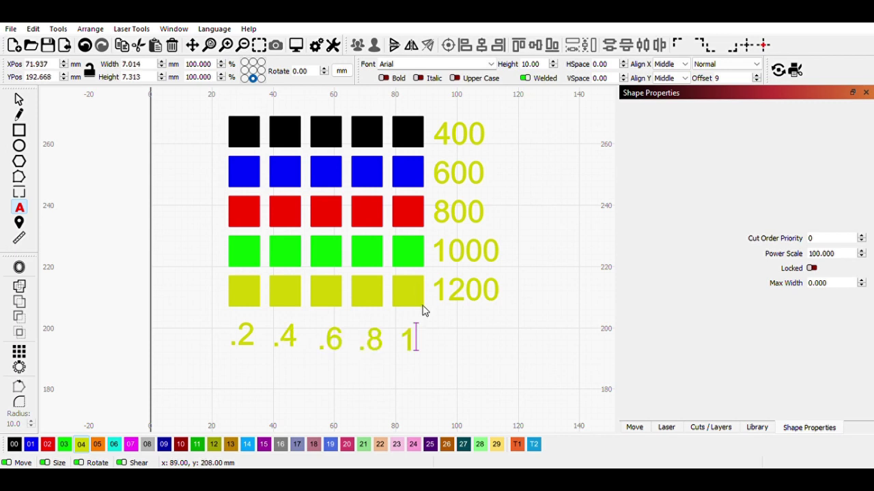
Align the five decimal labels on one horizontal line.
{"action": "left_click", "coordinate": [22, 104]}
{"action": "left_click_drag", "start_coordinate": [447, 316], "coordinate": [182, 370]}
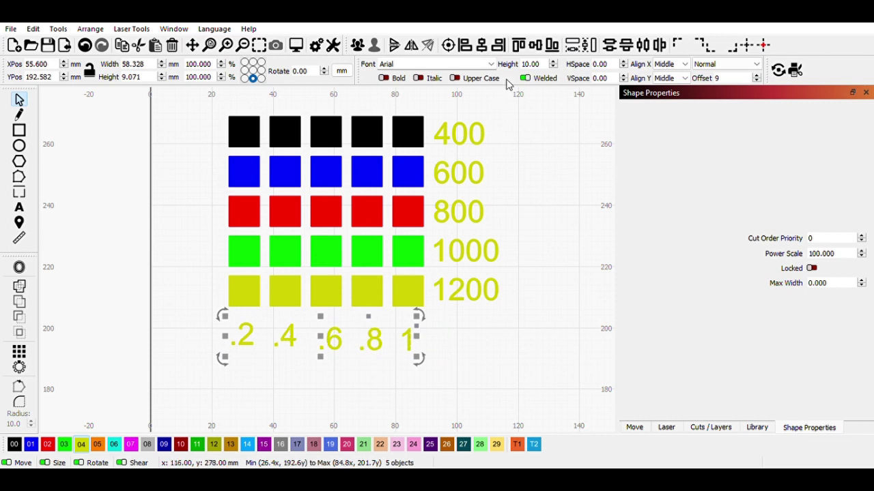
{"action": "left_click", "coordinate": [540, 44]}
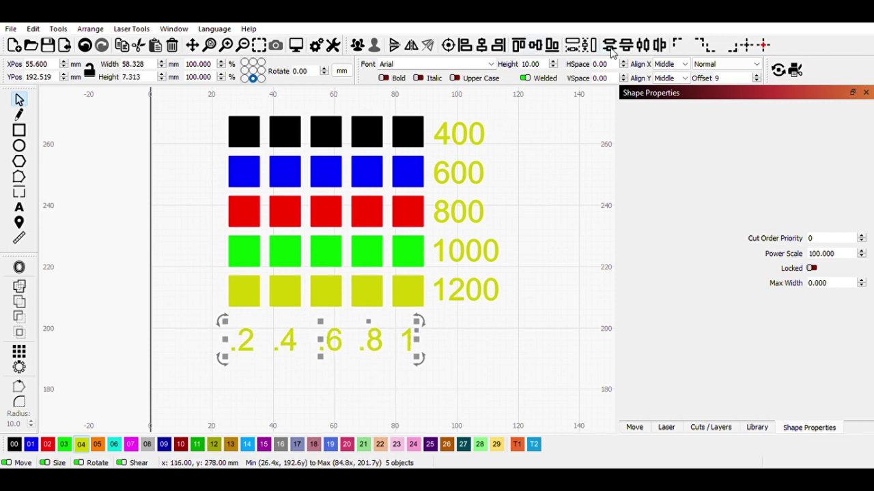
{"action": "left_click", "coordinate": [565, 281]}
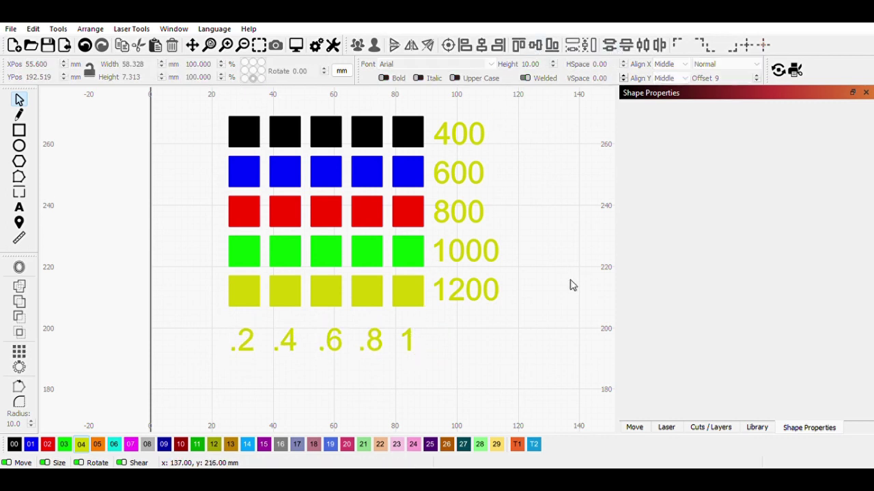
Move the decimal labels up under the yellow squares and nudge .6 under its column.
{"action": "scroll", "coordinate": [170, 218], "scroll_direction": "down", "scroll_amount": 2}
{"action": "left_click_drag", "start_coordinate": [196, 343], "coordinate": [418, 381]}
{"action": "left_click_drag", "start_coordinate": [277, 342], "coordinate": [273, 332]}
{"action": "left_click", "coordinate": [282, 364]}
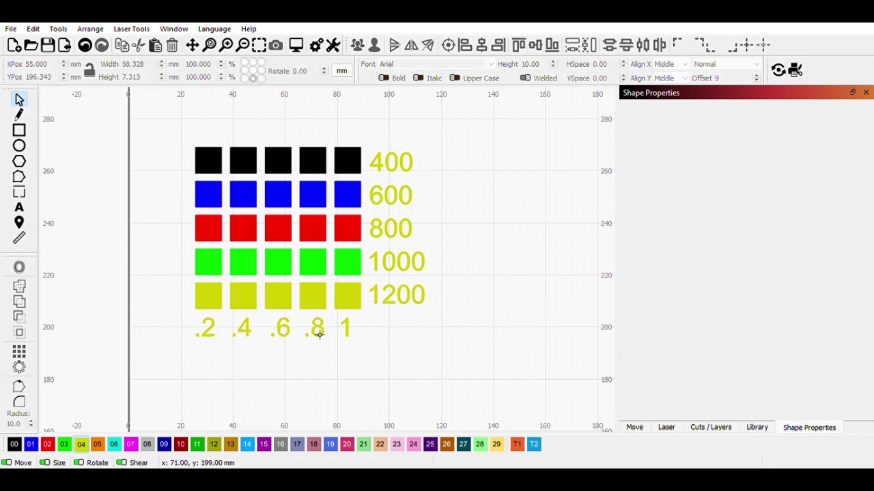
{"action": "left_click", "coordinate": [318, 334]}
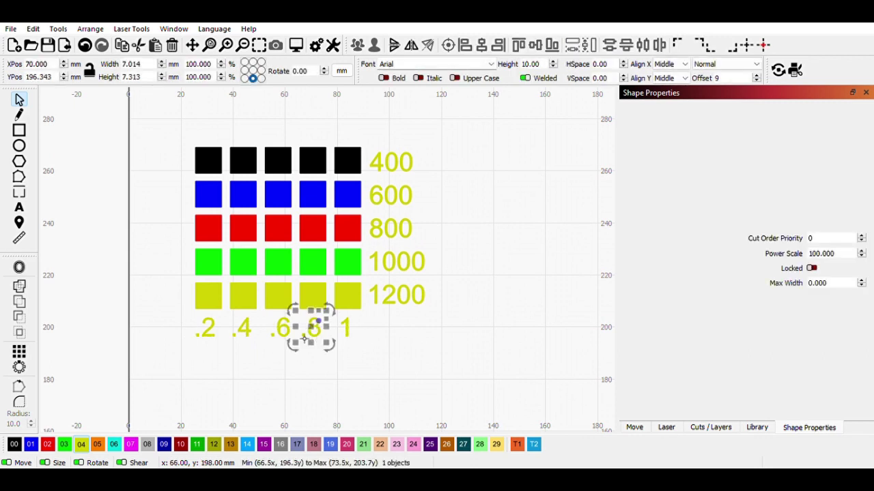
{"action": "left_click", "coordinate": [286, 333]}
{"action": "left_click_drag", "start_coordinate": [286, 334], "coordinate": [283, 333]}
{"action": "left_click", "coordinate": [198, 374]}
{"action": "left_click_drag", "start_coordinate": [181, 354], "coordinate": [374, 327]}
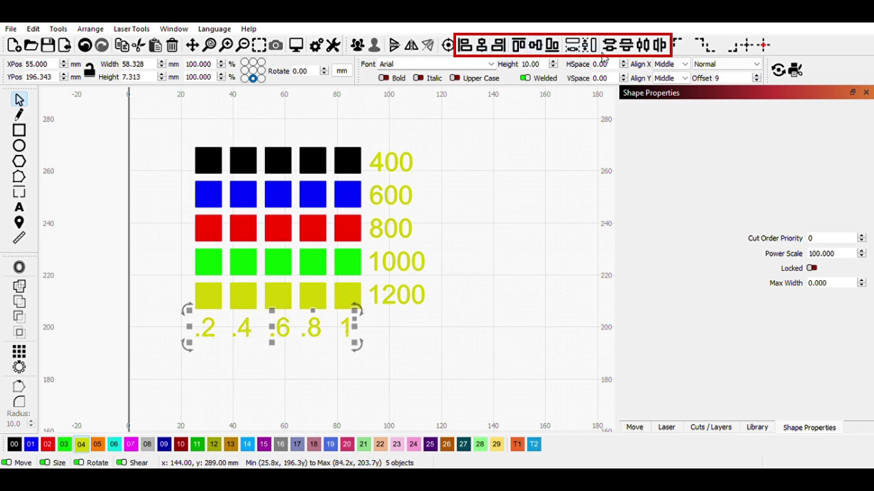
{"action": "left_click", "coordinate": [540, 248]}
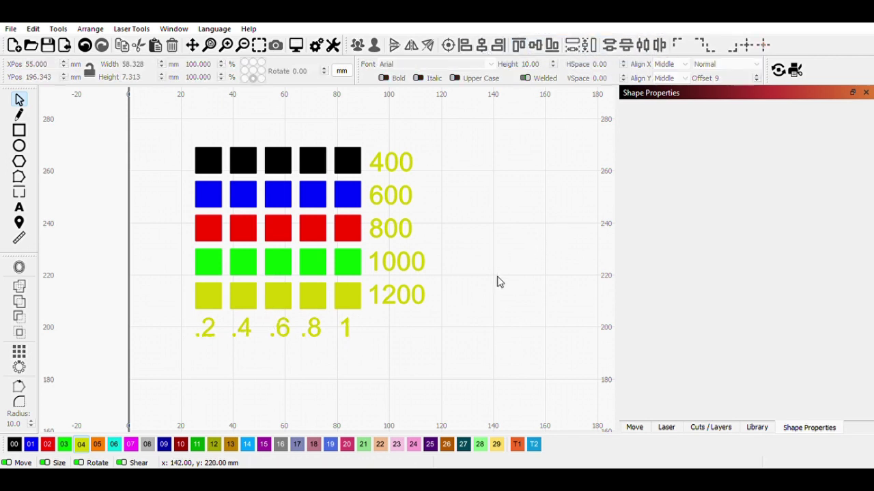
{"action": "left_click", "coordinate": [19, 207]}
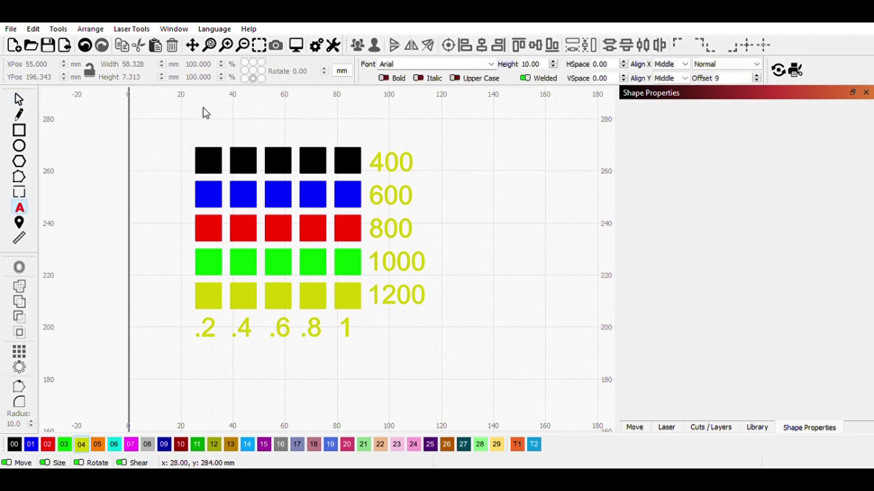
Place the text 'Pine-softwood' above the black top row as the title.
{"action": "left_click", "coordinate": [278, 127]}
{"action": "type", "text": "Pine"}
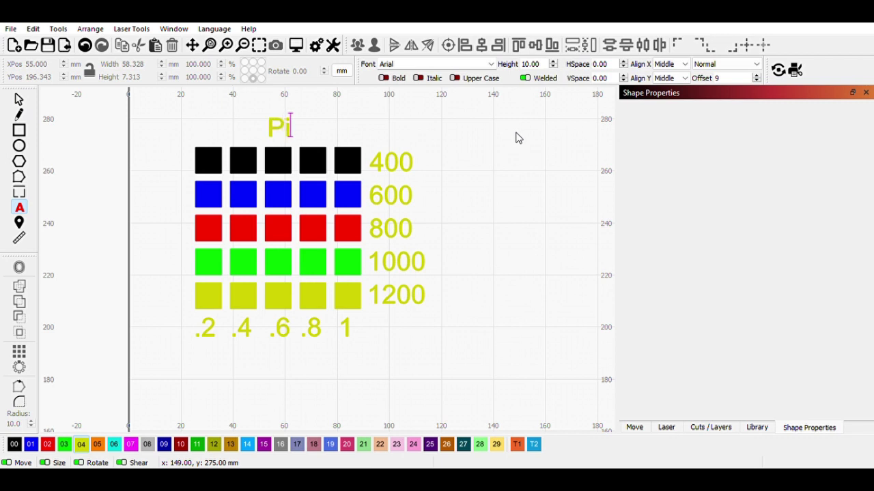
{"action": "type", "text": "-"}
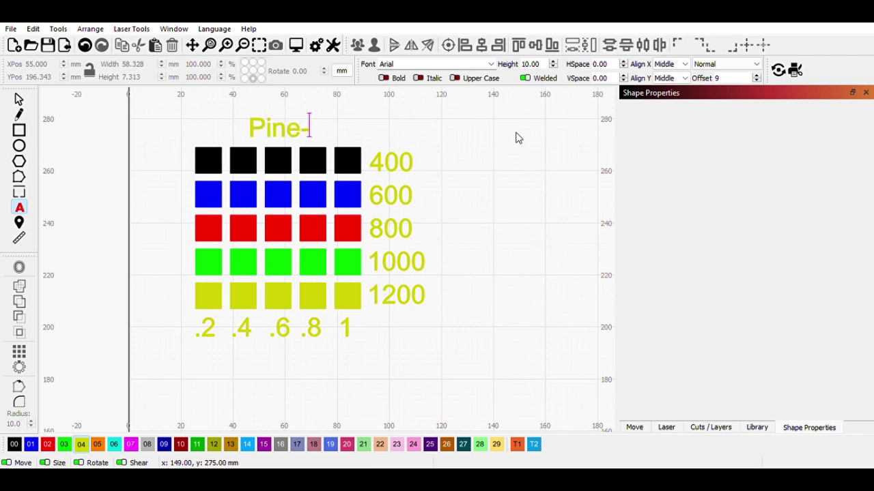
{"action": "type", "text": "softwood"}
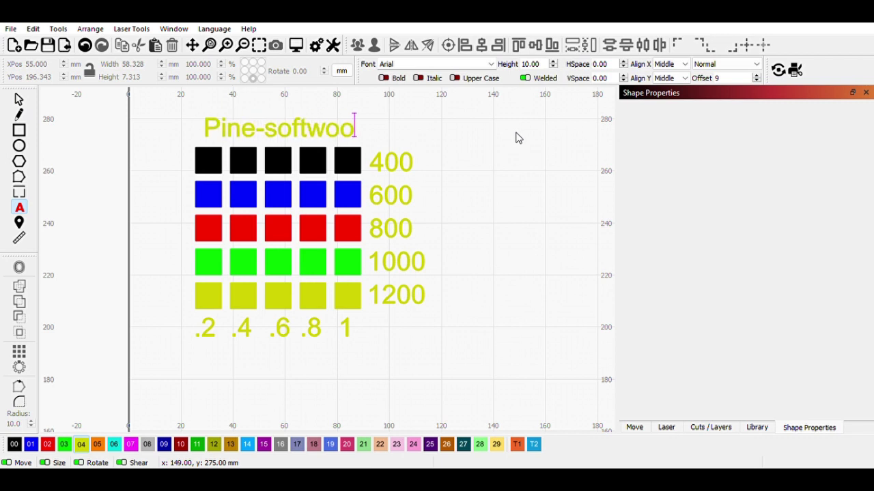
{"action": "key", "text": "Escape"}
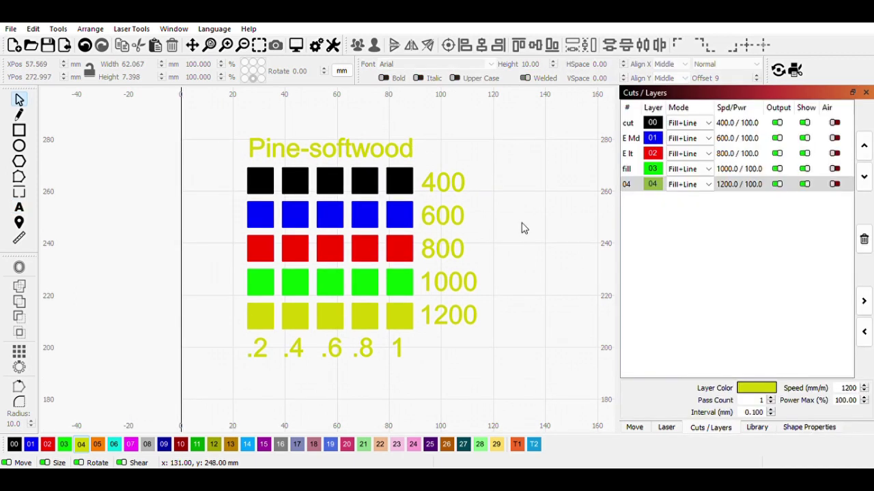